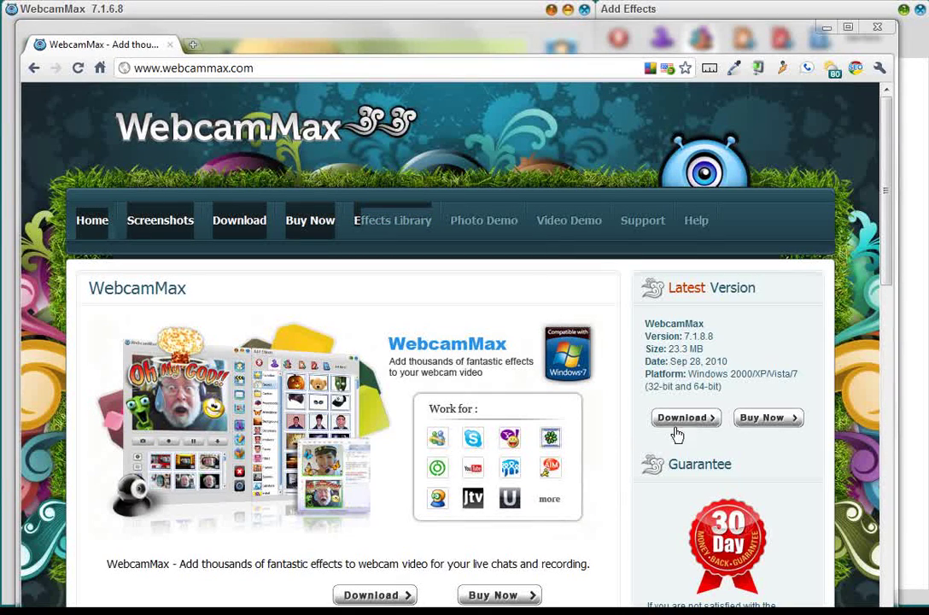
Open the WebcamMax Buy Now page and scroll through its license options and benefits
click(760, 424)
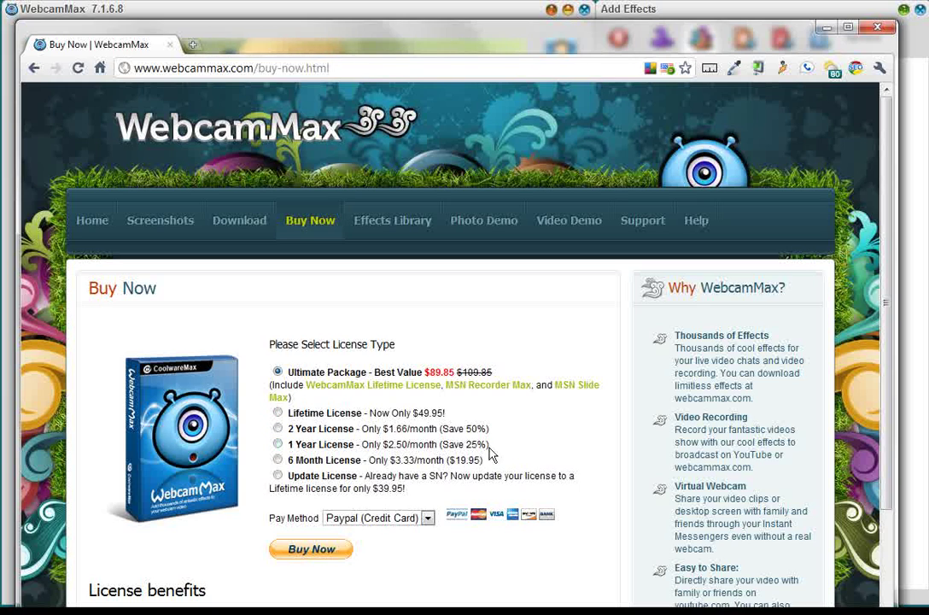
scroll(557, 478, down, 4)
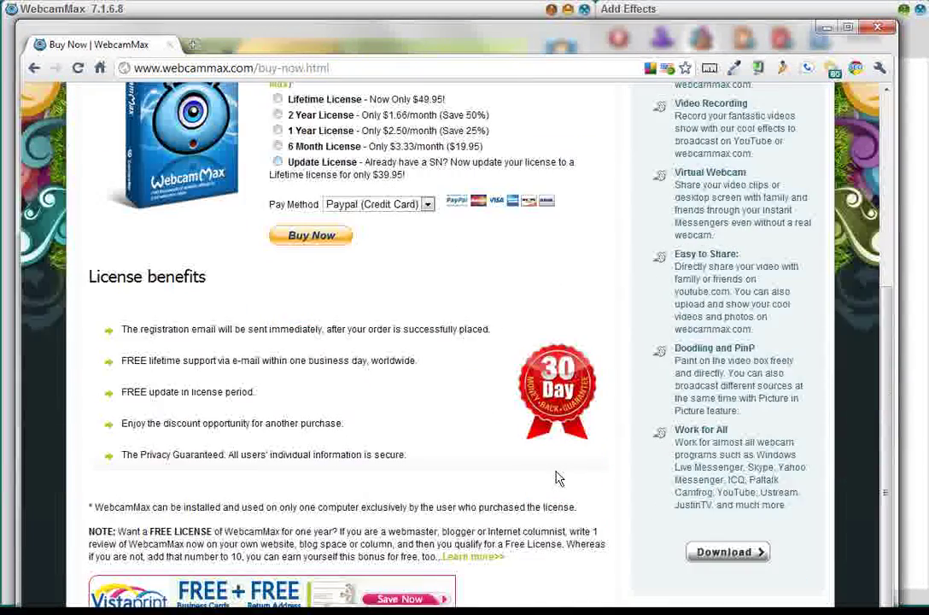
scroll(556, 478, up, 2)
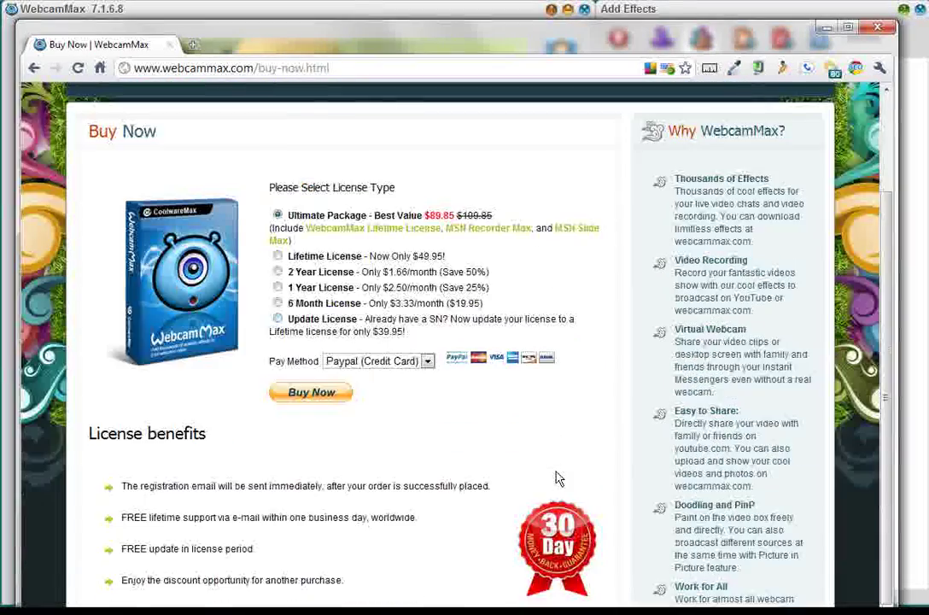
scroll(557, 478, down, 2)
scroll(556, 478, up, 4)
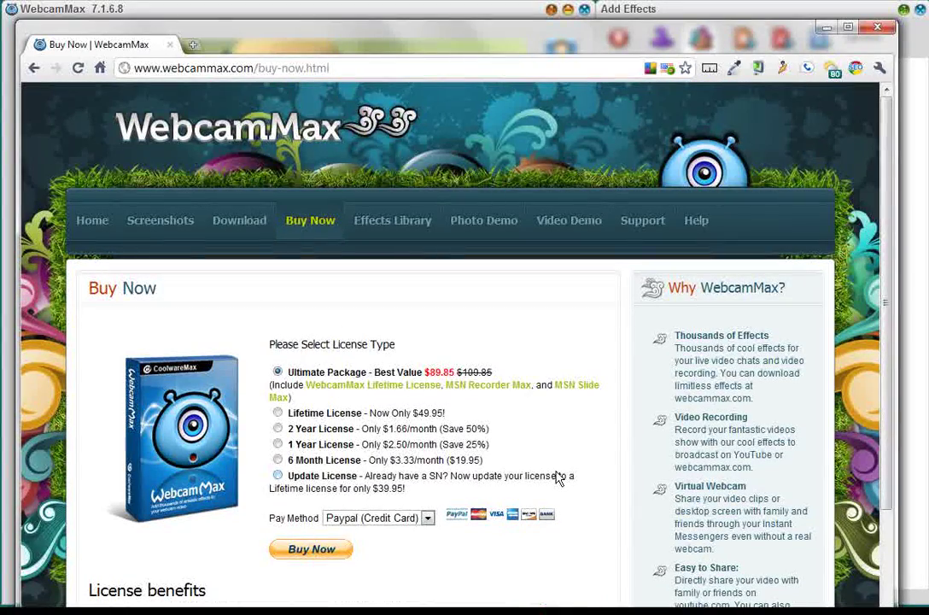
scroll(557, 478, down, 1)
scroll(557, 478, up, 1)
scroll(557, 478, down, 4)
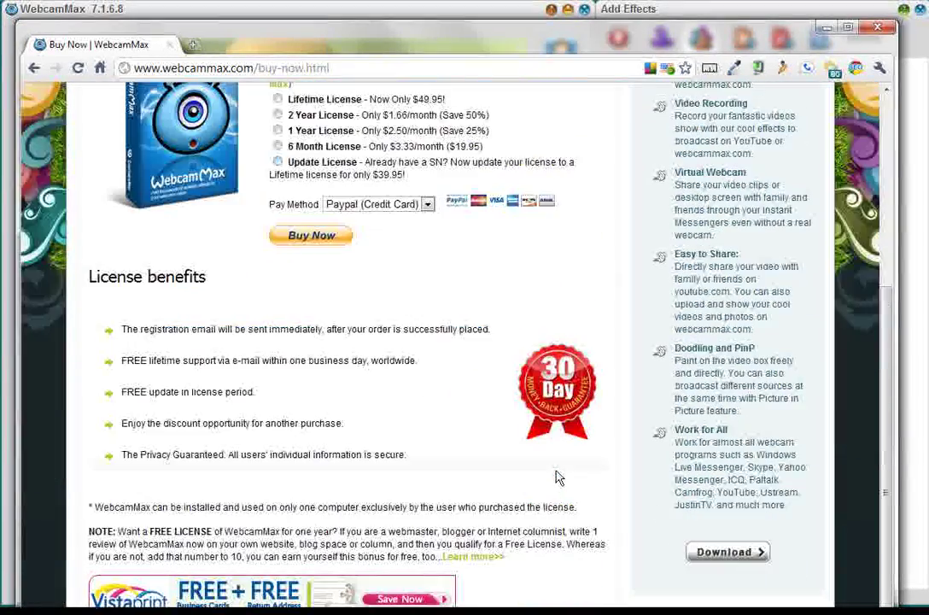
scroll(557, 478, up, 4)
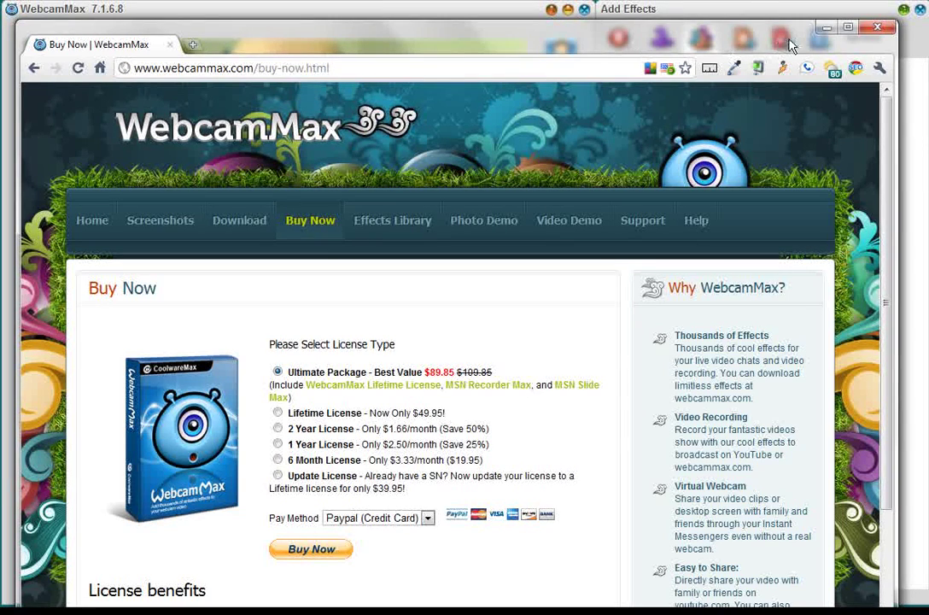
Minimize Chrome to return to WebcamMax and open the Effect Template panel
click(824, 29)
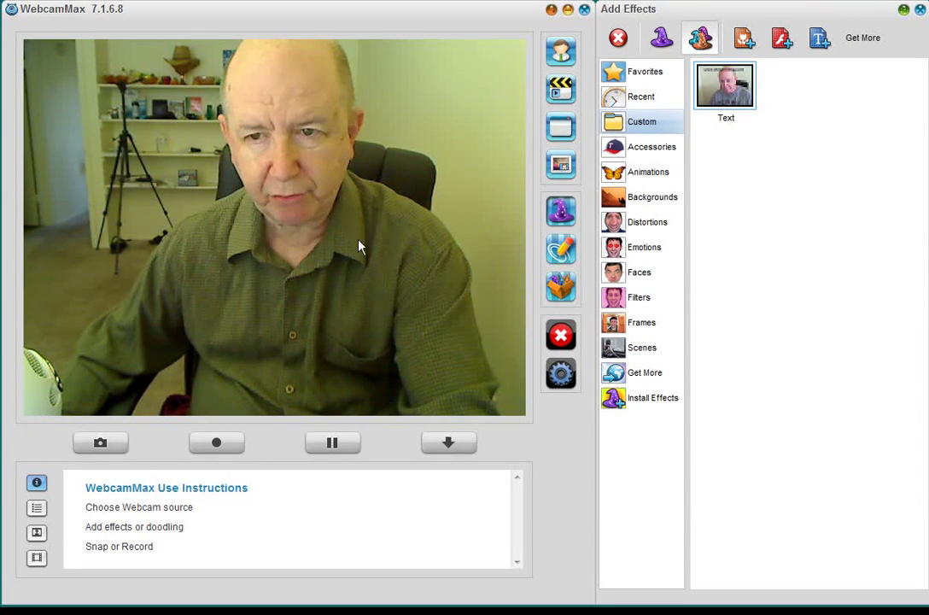
click(566, 291)
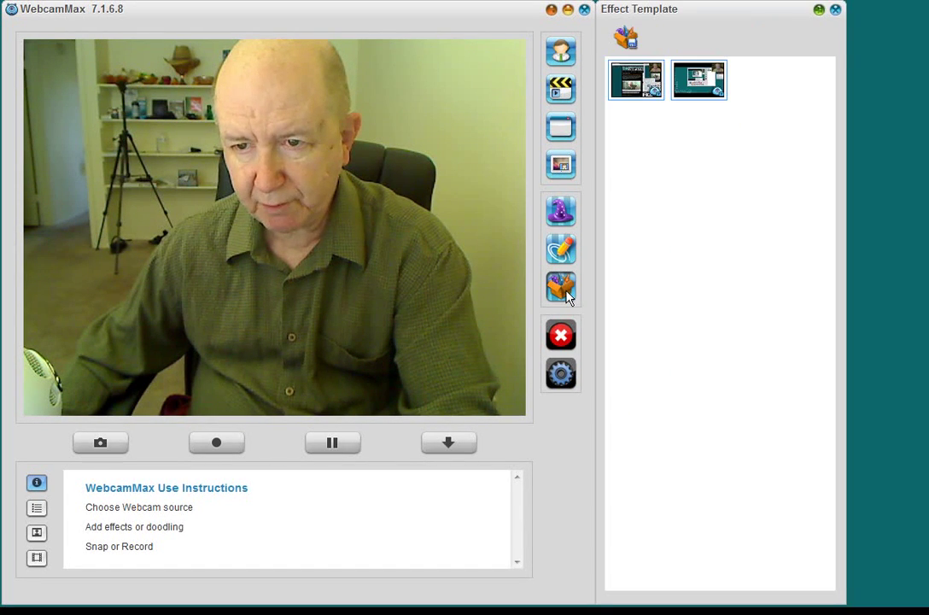
Apply the first saved effect template, then delete its Doodling effect from the effects list
click(642, 89)
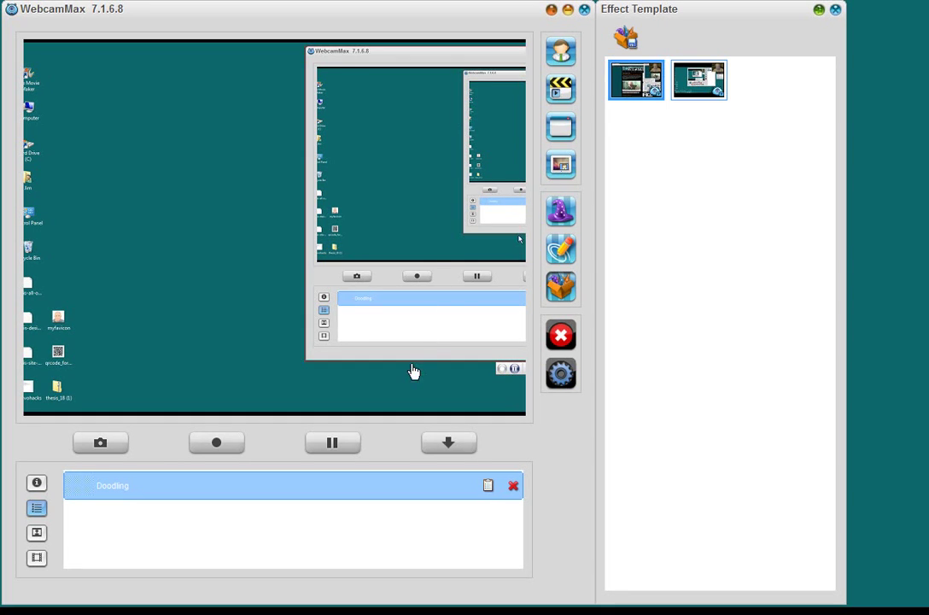
click(513, 487)
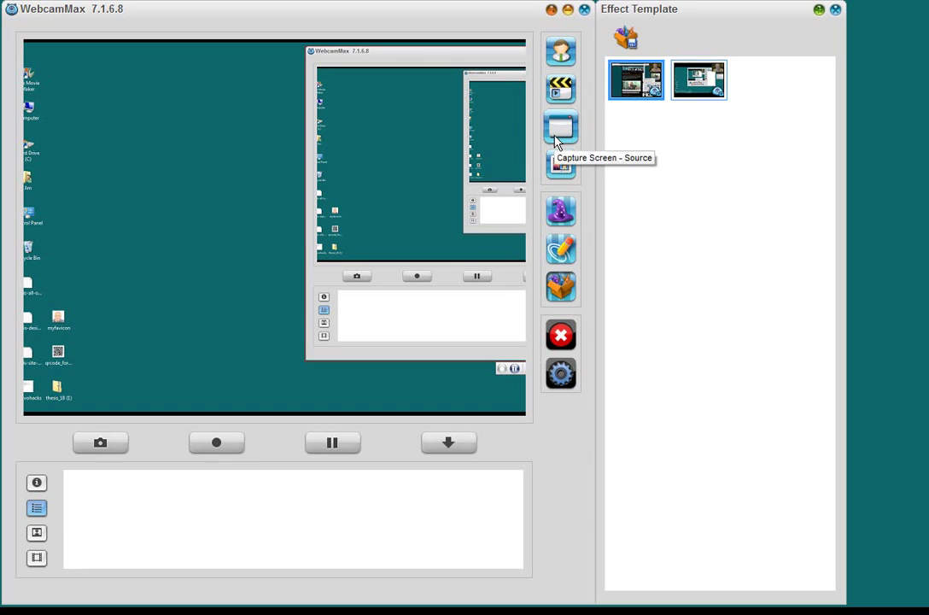
Switch the video source from Live Webcam to Capture Screen
click(559, 56)
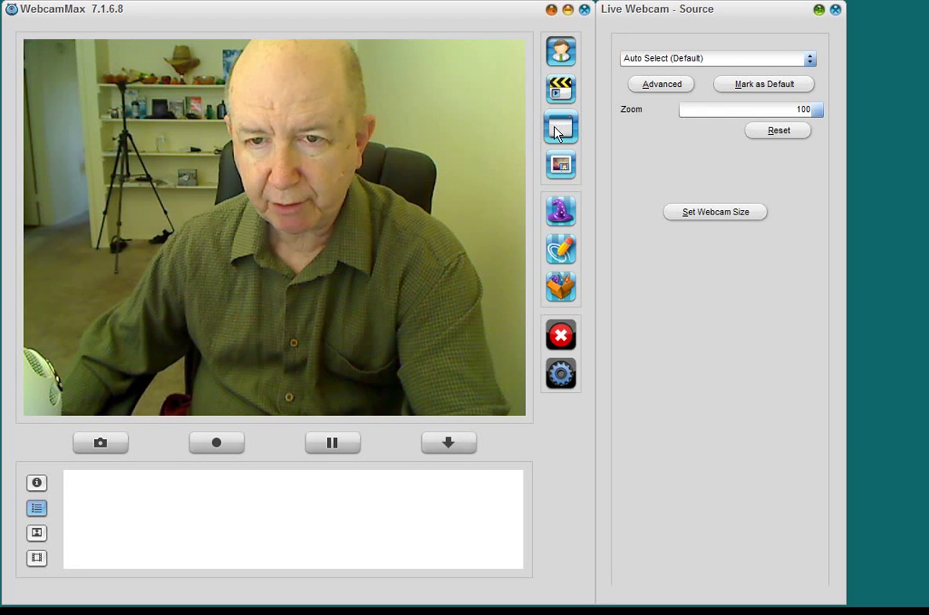
click(556, 130)
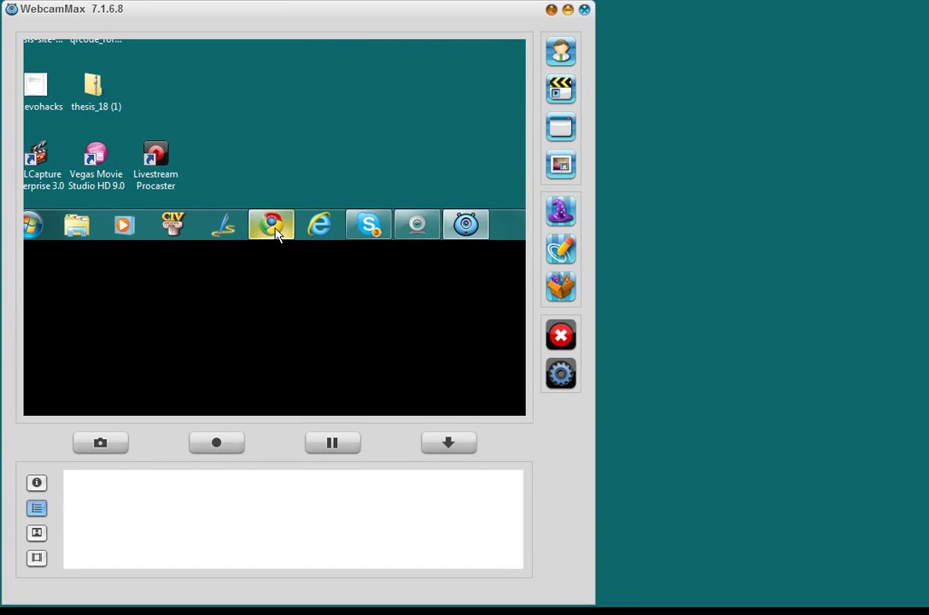
Move the Chrome window to the left and put WebcamMax in front, shifted slightly left
click(276, 233)
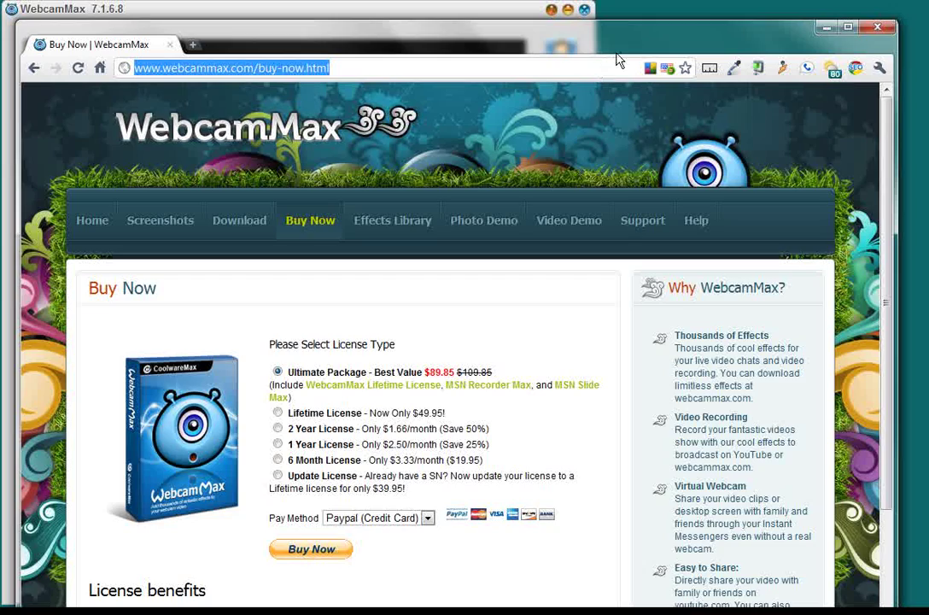
drag(623, 47, 47, 46)
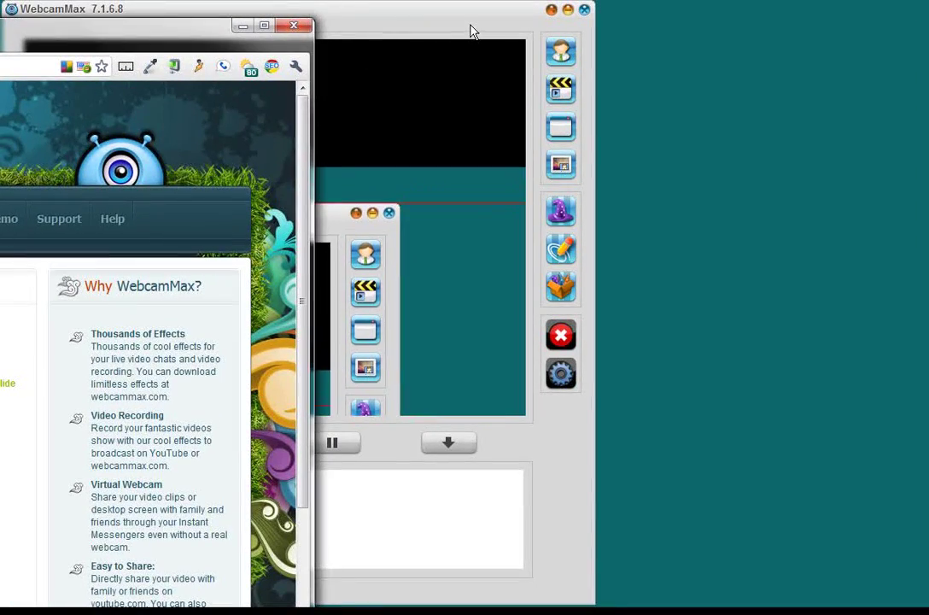
click(472, 32)
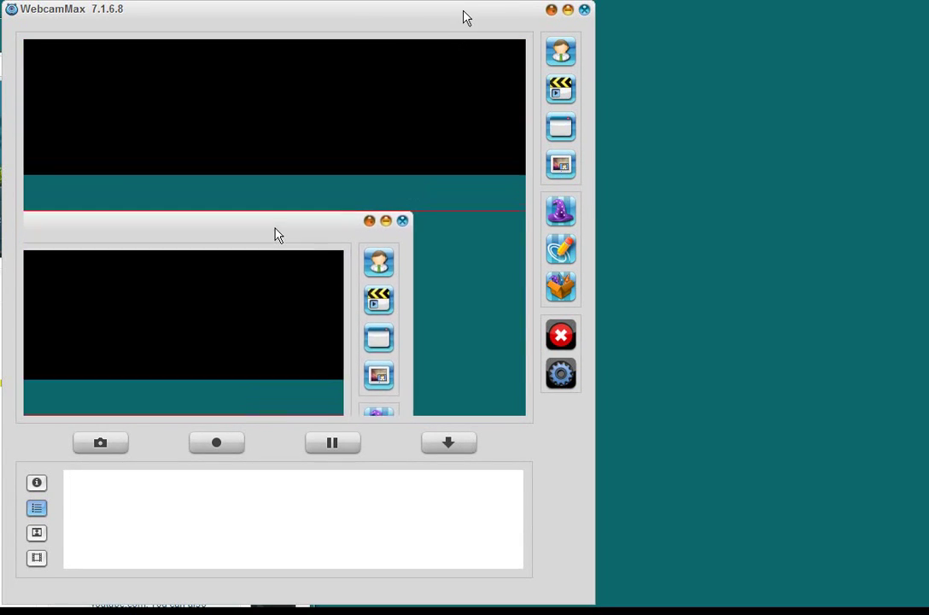
mouse_move(464, 16)
mouse_down()
mouse_move(423, 21)
mouse_move(448, 21)
mouse_up()
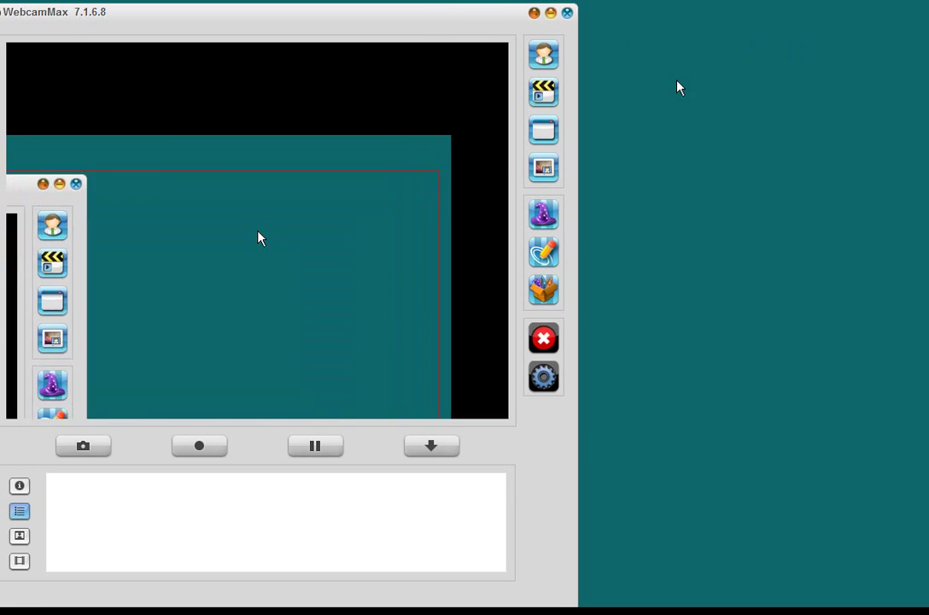
Add a Cam picture-in-picture inset as PinP 1, then move and shrink it near the top right
click(544, 169)
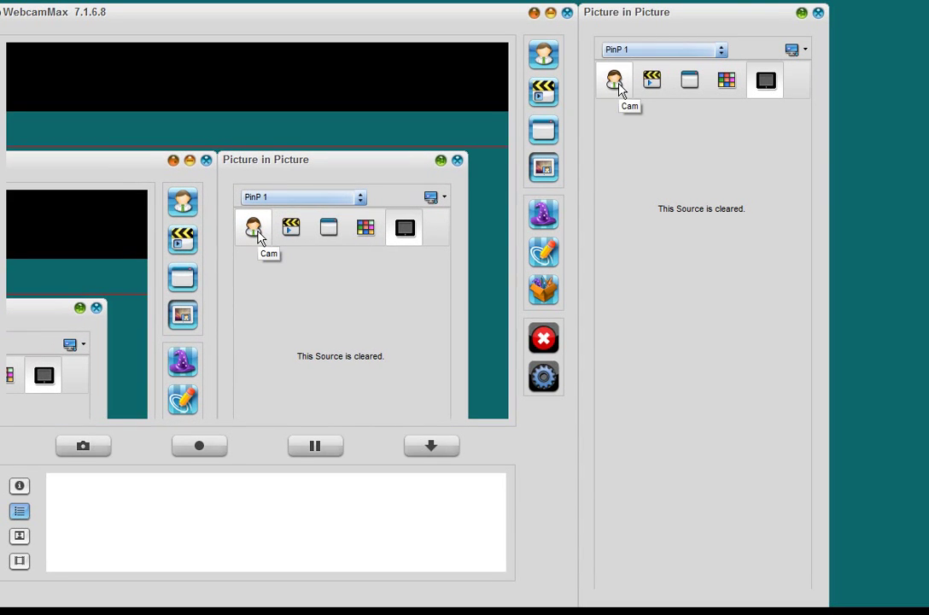
click(619, 88)
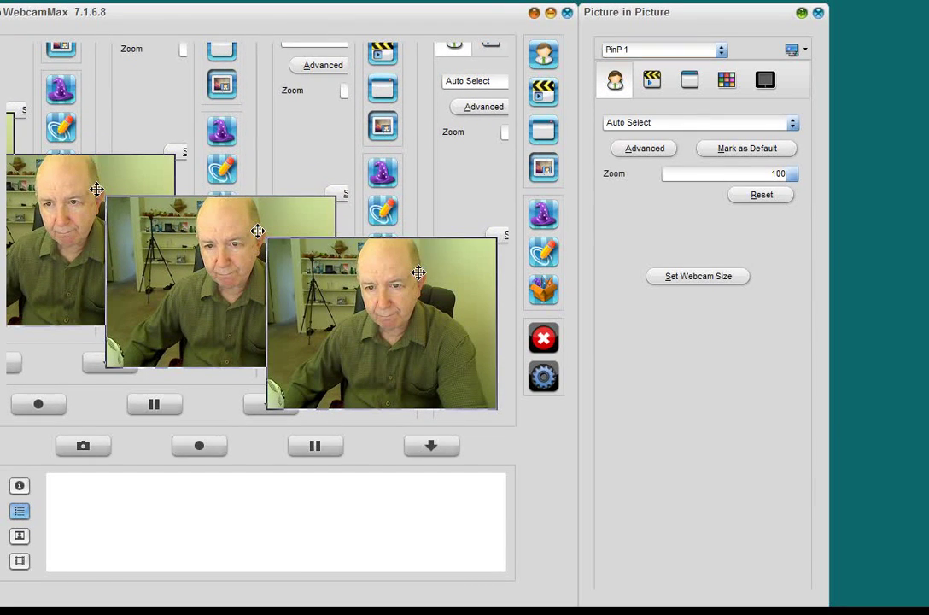
drag(418, 272, 430, 82)
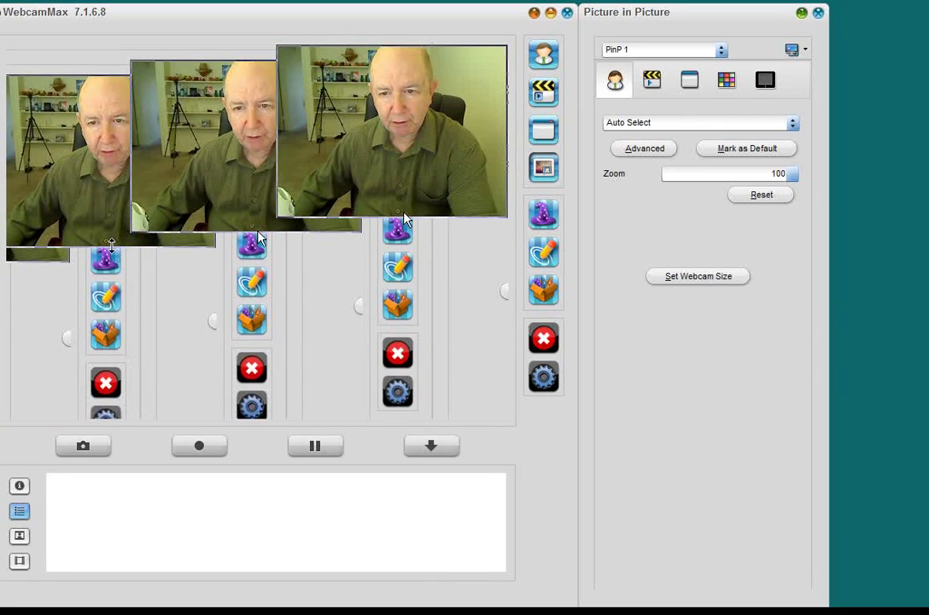
drag(405, 219, 410, 168)
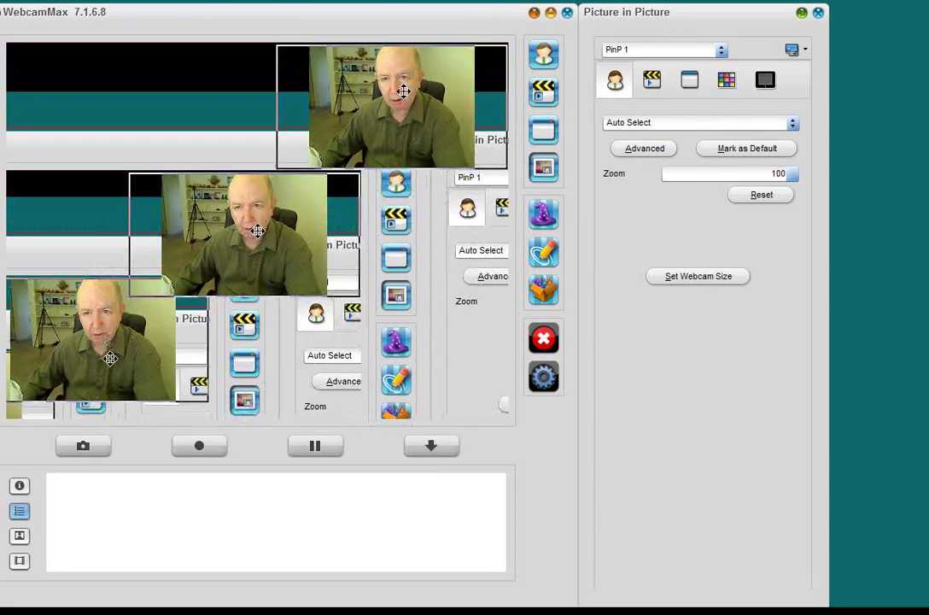
drag(408, 98, 422, 126)
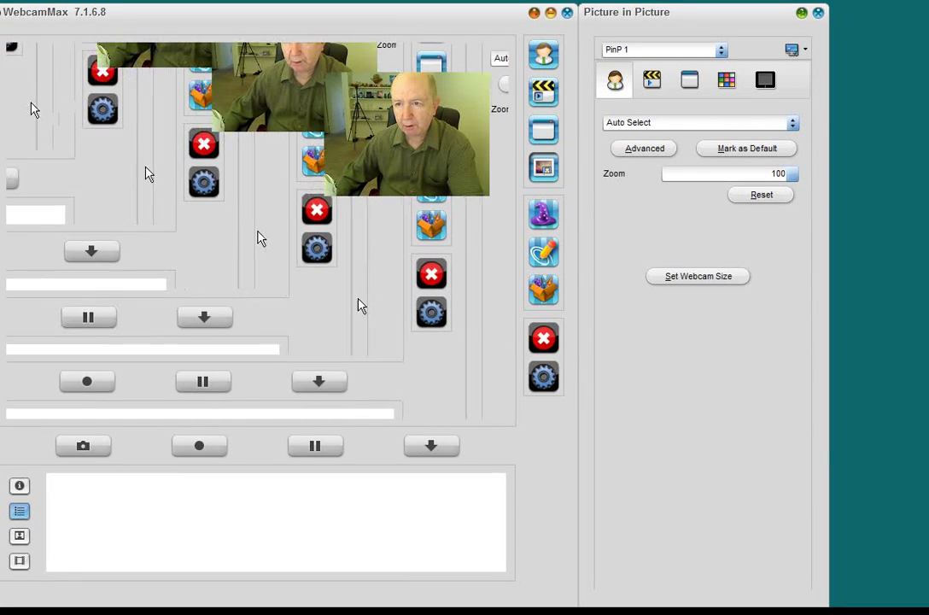
double_click(369, 300)
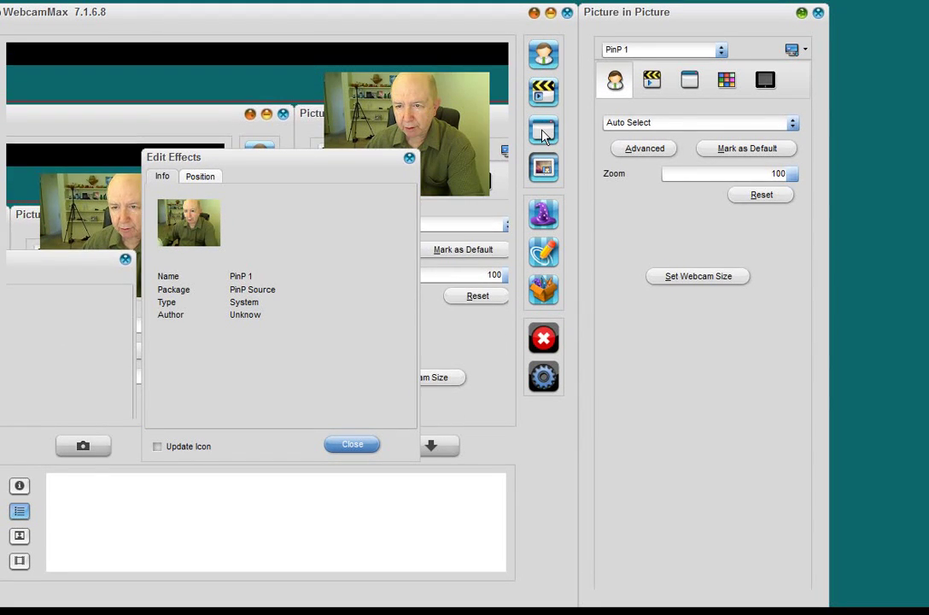
click(351, 443)
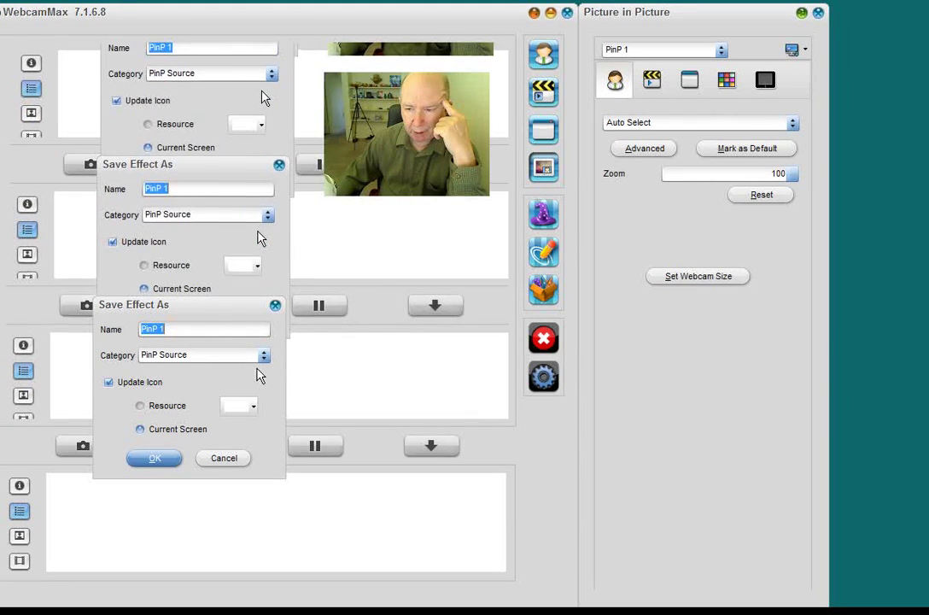
click(225, 459)
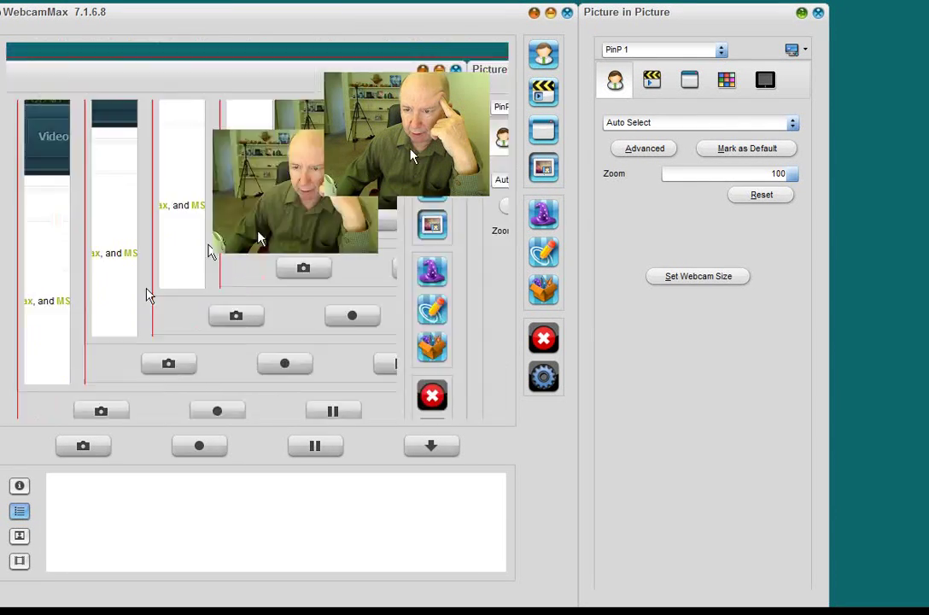
Open and close the PinP 1 effect details, then minimize the Logitech webcam controller
click(539, 126)
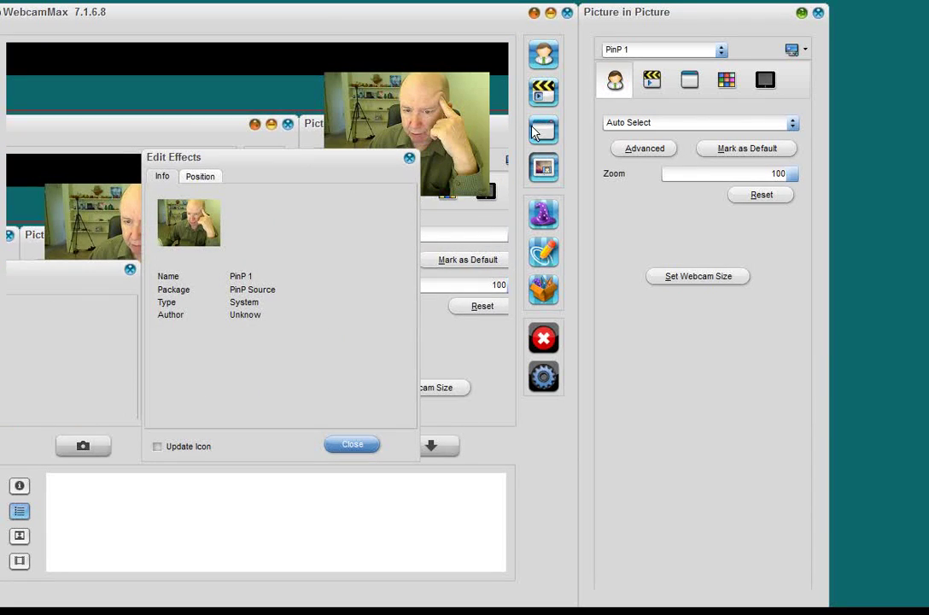
click(354, 445)
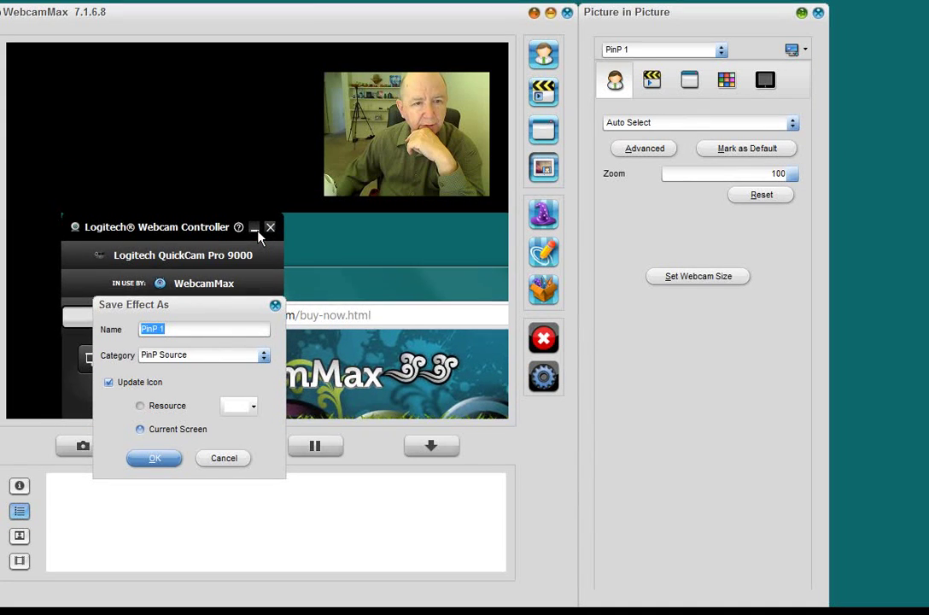
click(256, 230)
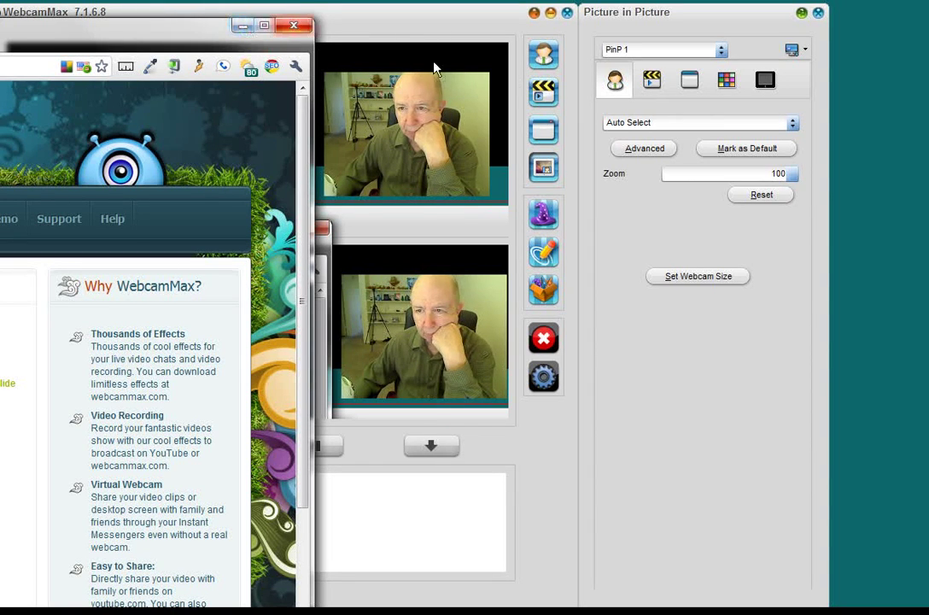
Minimize Chrome, cancel Save Effect As, and drag WebcamMax fully into view
click(719, 54)
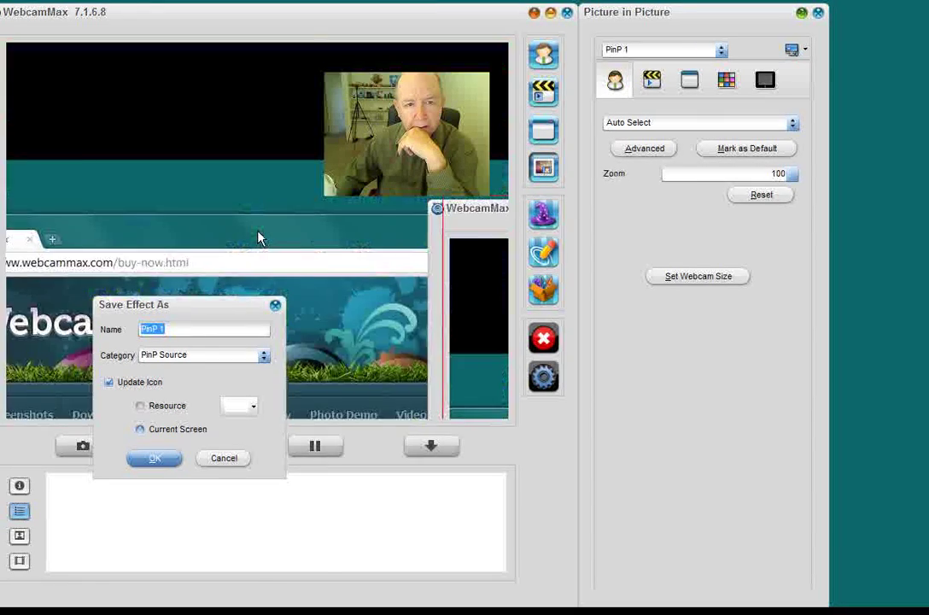
key(alt+Tab)
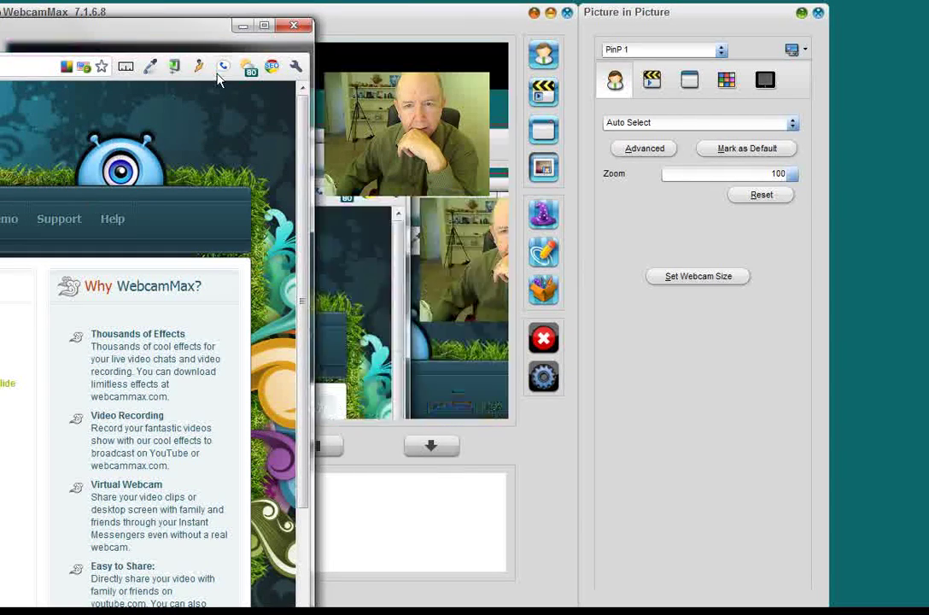
click(243, 25)
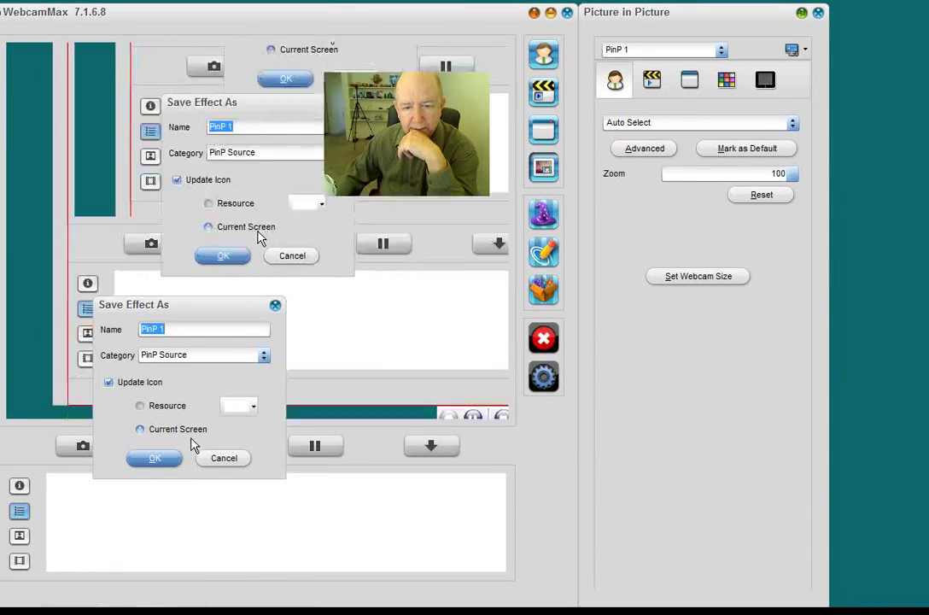
click(223, 458)
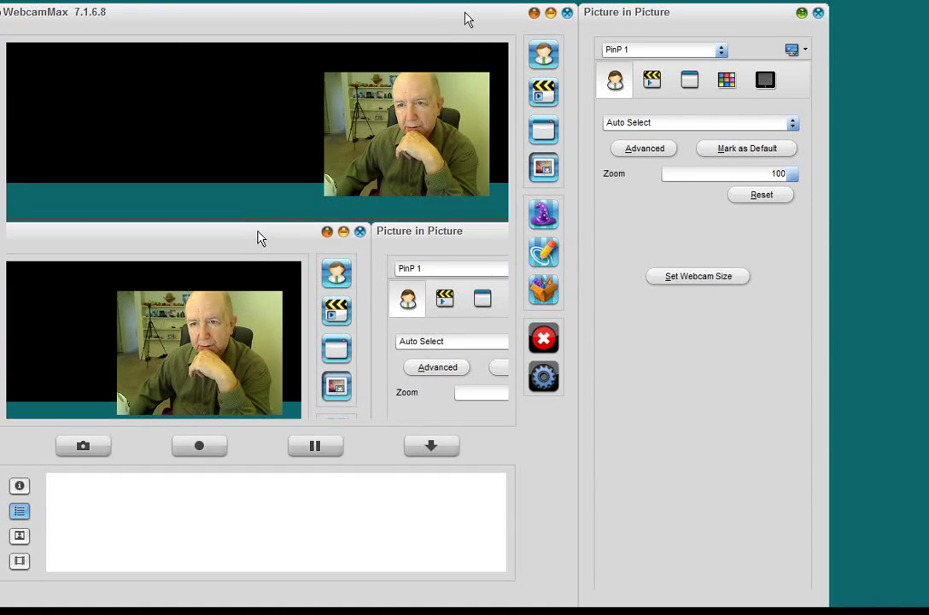
drag(467, 19, 564, 19)
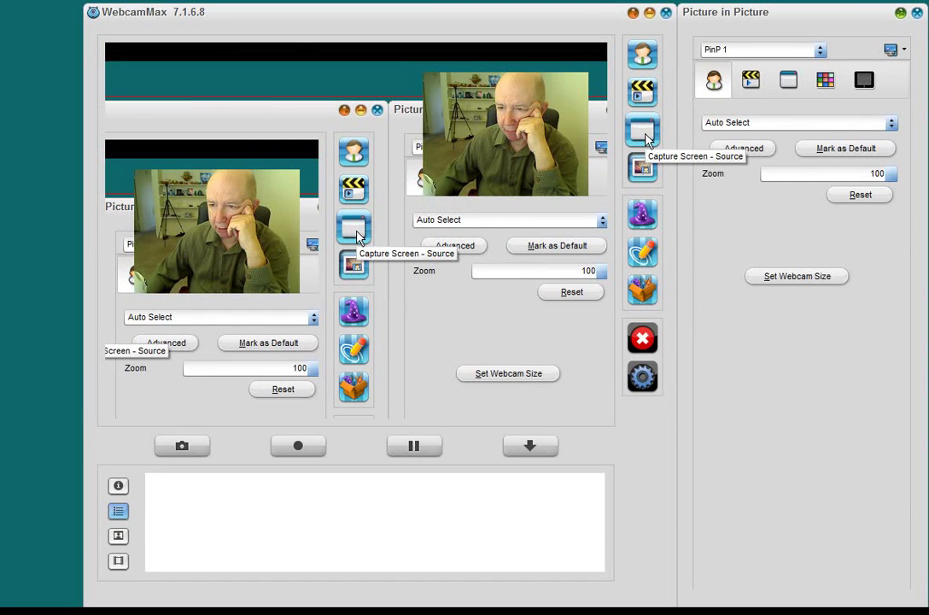
Make Capture Screen the main source in Follow Cursor mode, under the webcam inset
click(646, 139)
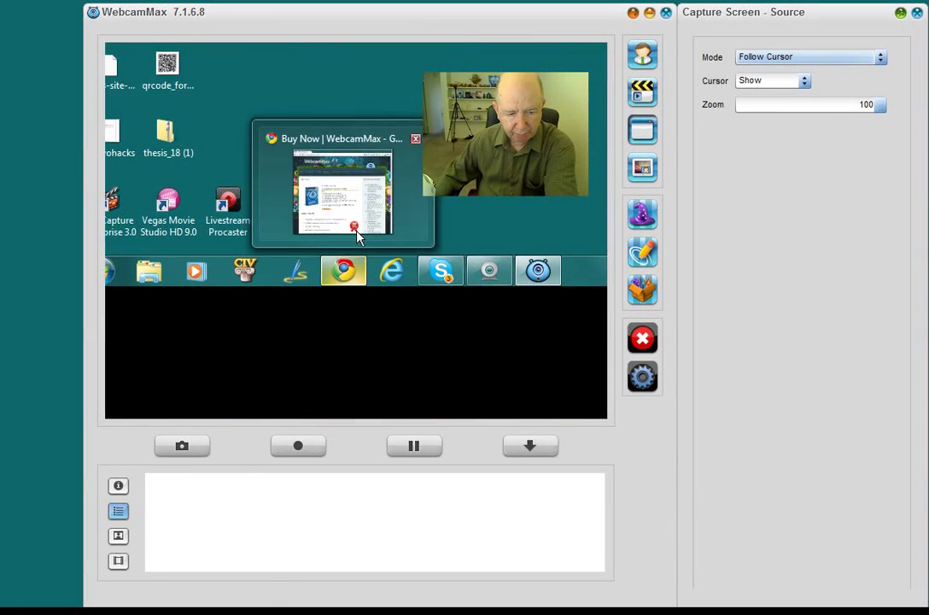
Bring back the Chrome shopping page and set capture Mode to Specific Area (640×480)
click(357, 234)
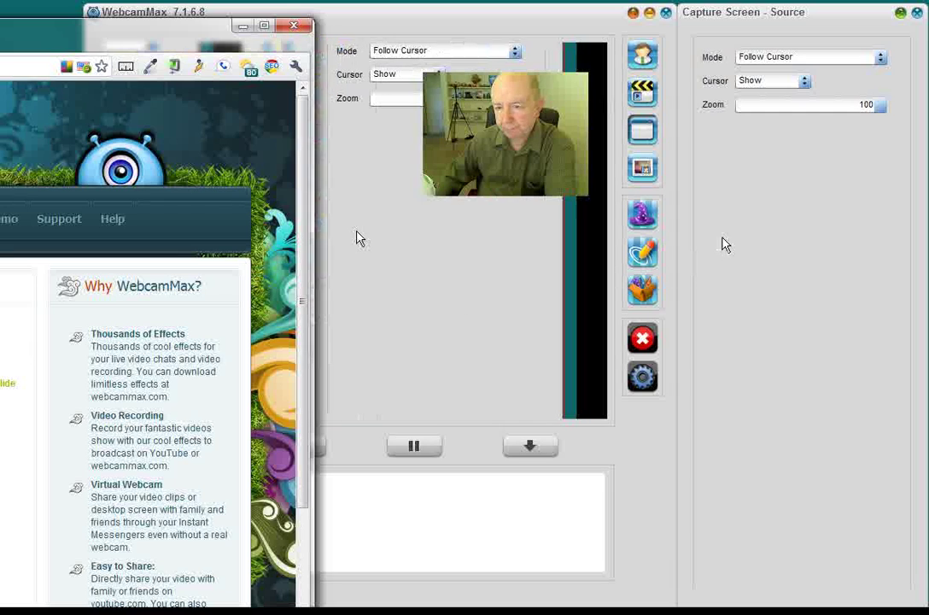
click(725, 245)
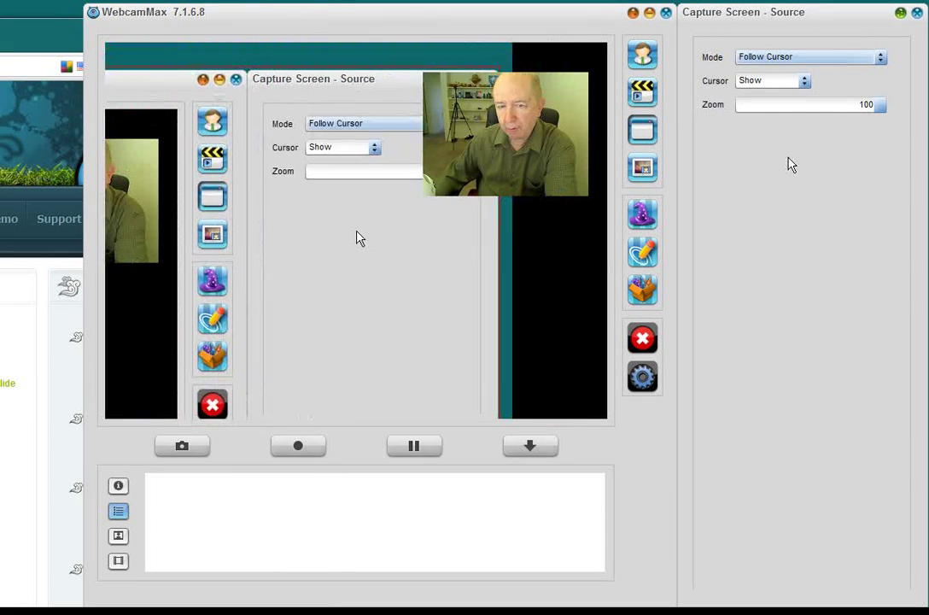
click(880, 60)
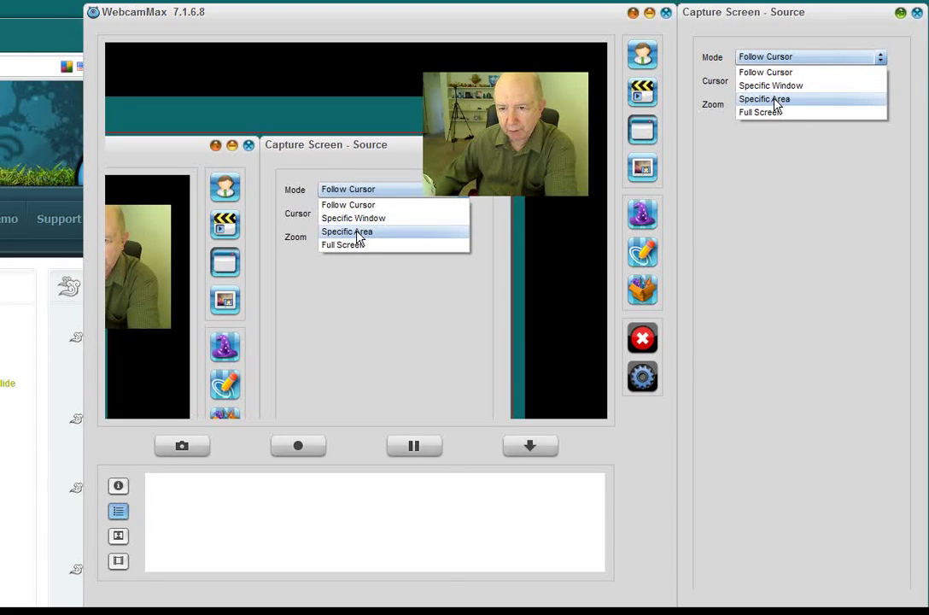
click(776, 100)
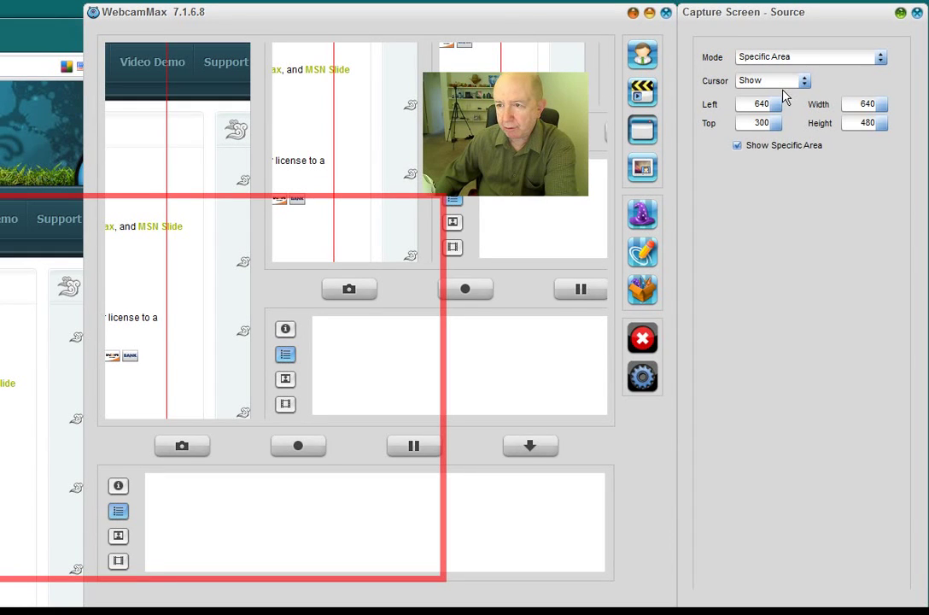
click(881, 60)
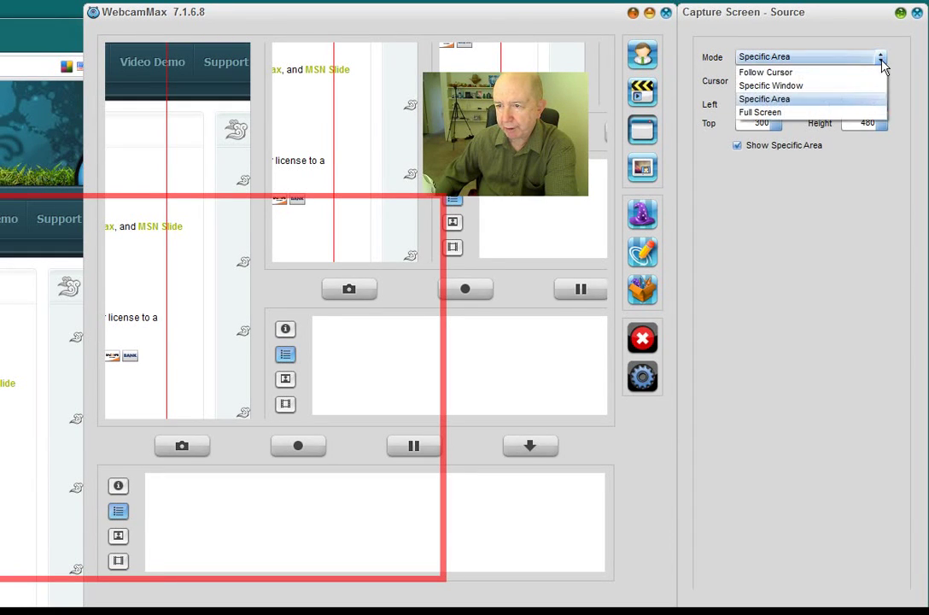
Set Mode to Specific Window and pick the Chrome ShowMeBlog window as the capture target
click(815, 86)
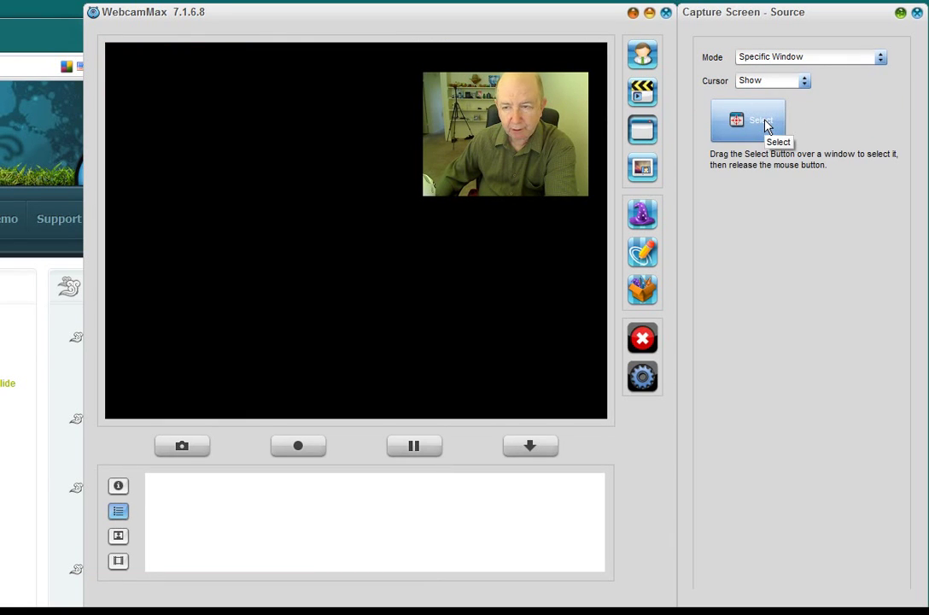
drag(766, 125, 52, 158)
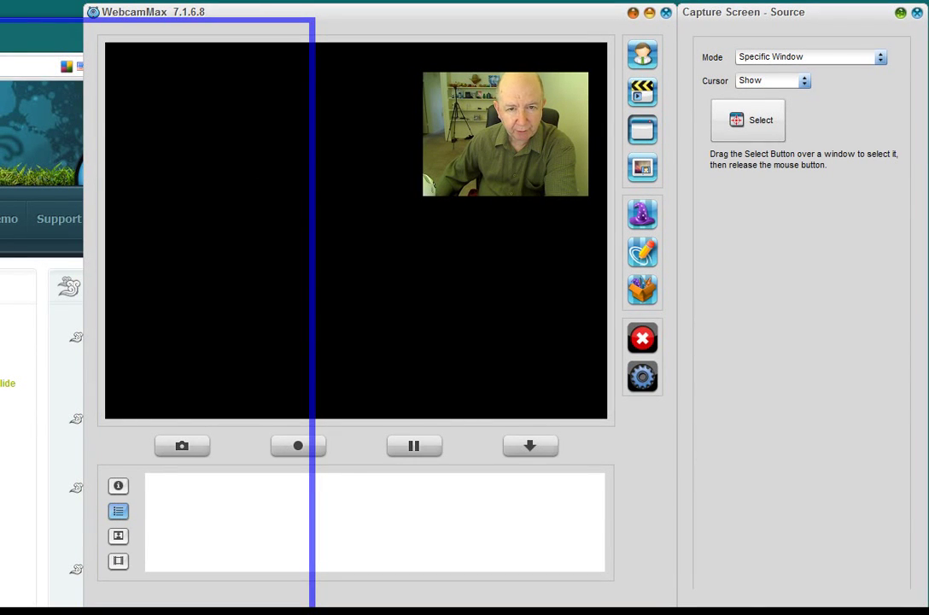
drag(51, 158, 51, 158)
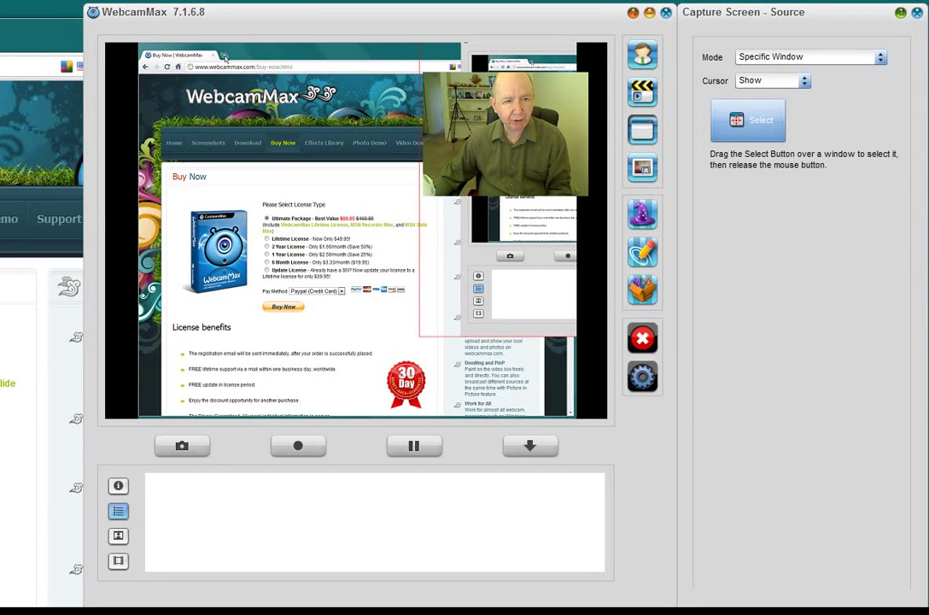
drag(272, 67, 273, 65)
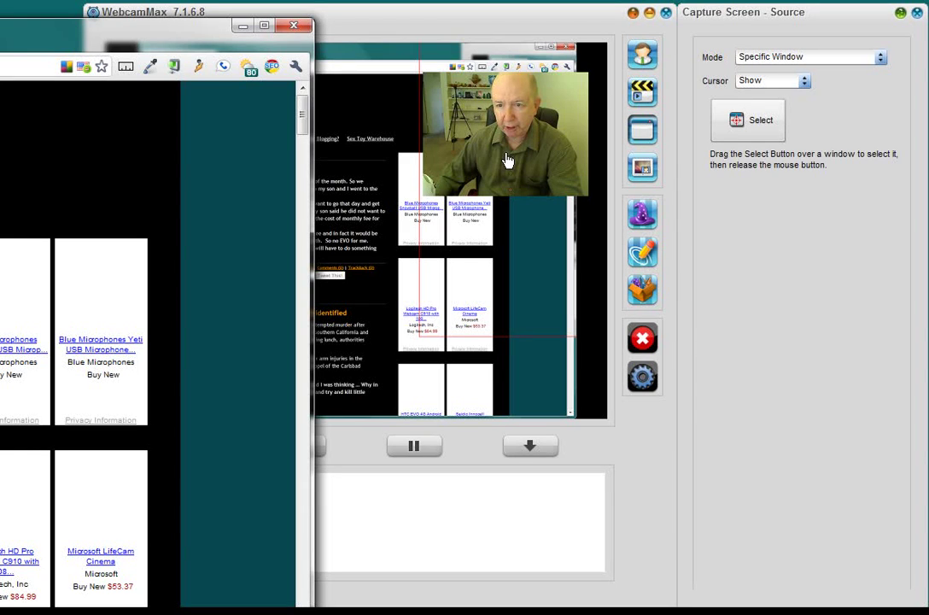
click(502, 175)
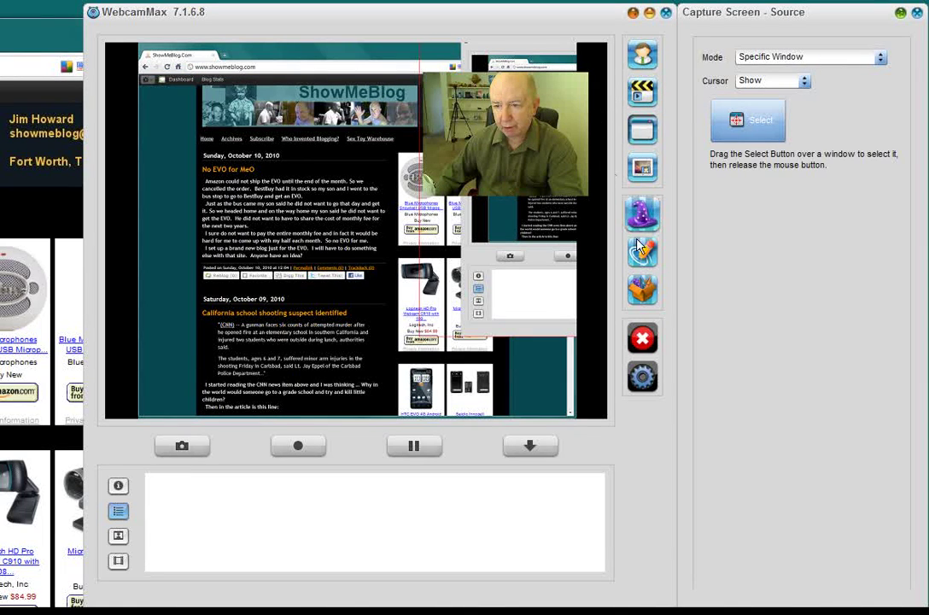
Save the current effects as template 'TEST' with Include Source ticked
click(644, 299)
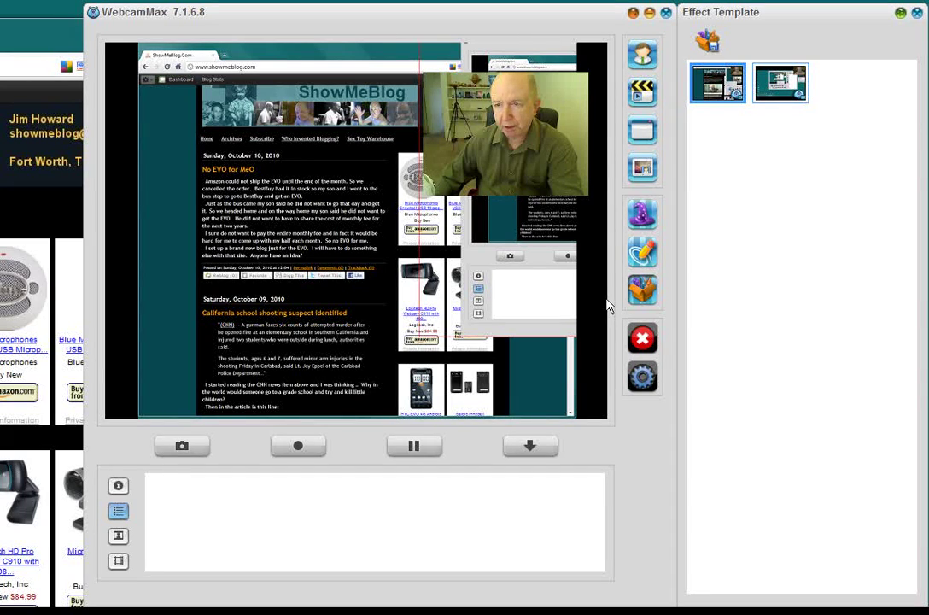
click(716, 47)
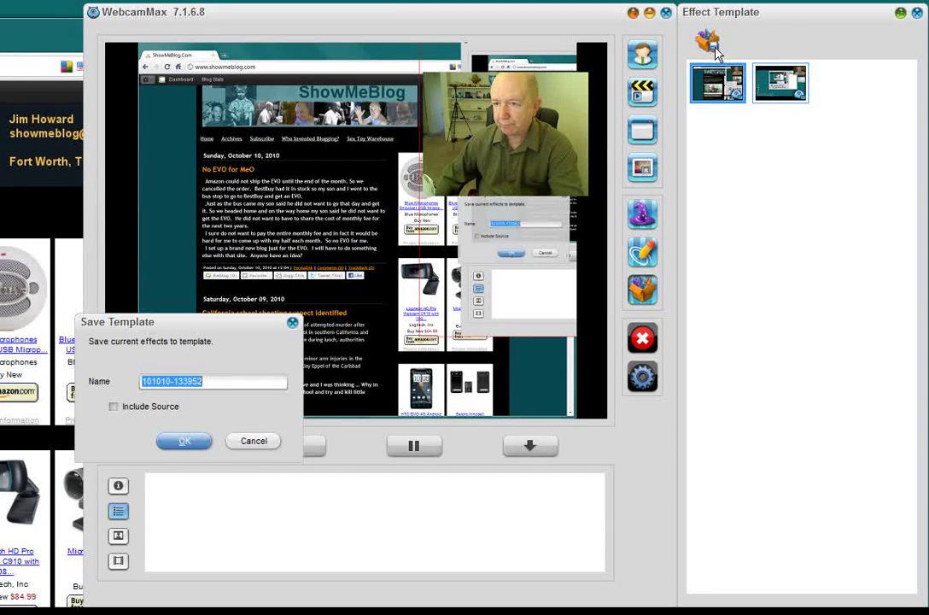
click(211, 382)
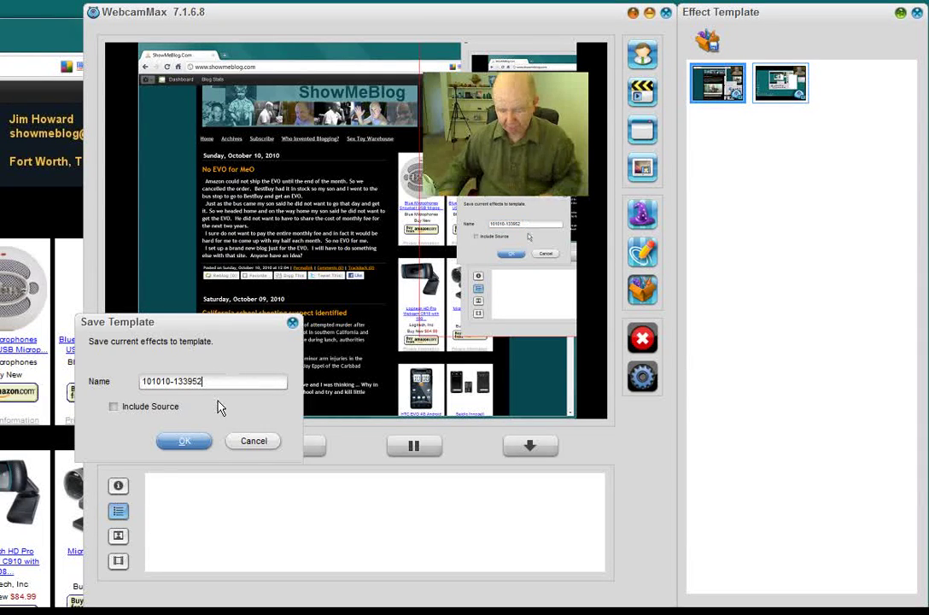
key(BackSpace)
key(BackSpace)
key(BackSpace)
key(BackSpace)
key(BackSpace)
key(BackSpace)
key(BackSpace)
key(BackSpace)
key(BackSpace)
key(BackSpace)
key(BackSpace)
key(BackSpace)
key(BackSpace)
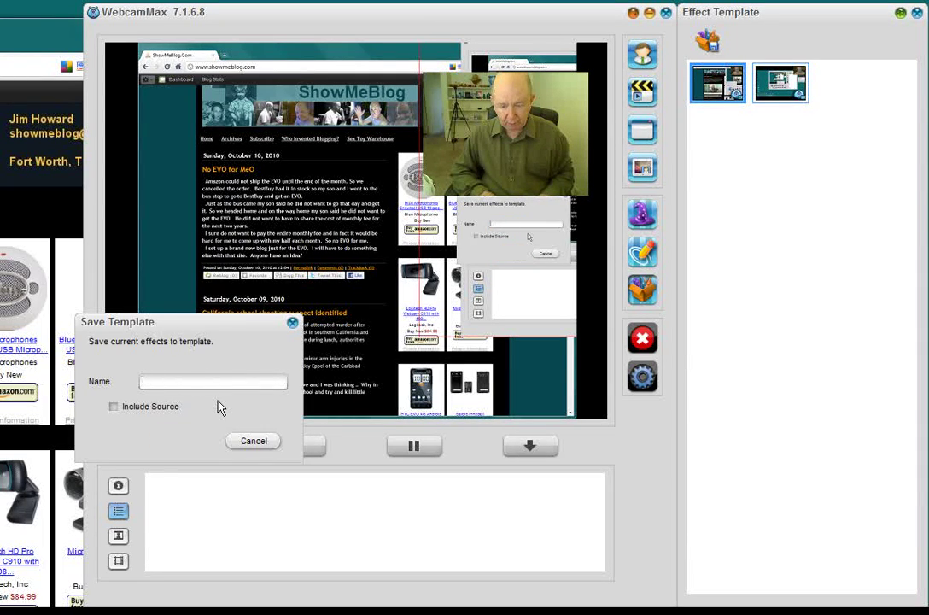
text(TEST)
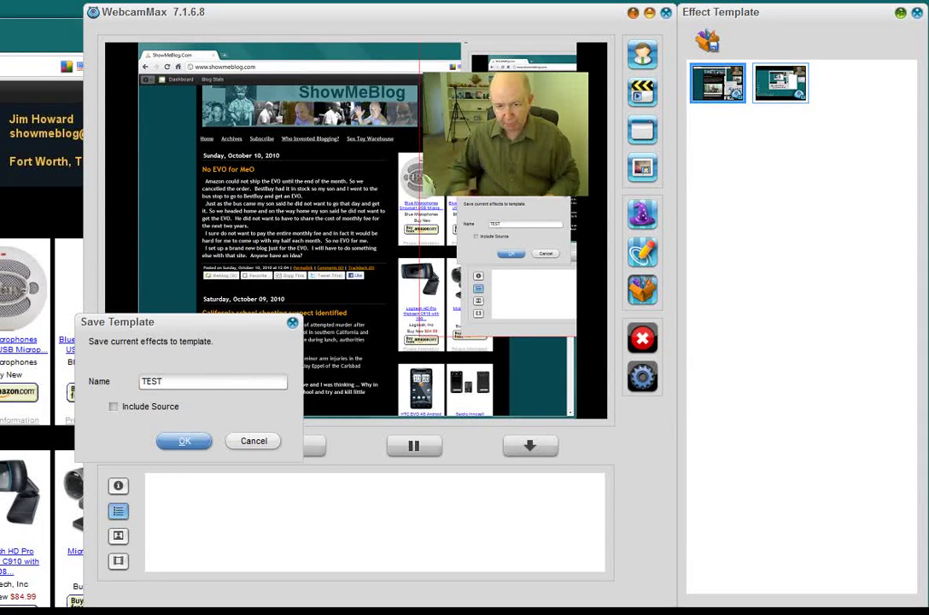
click(115, 407)
click(195, 449)
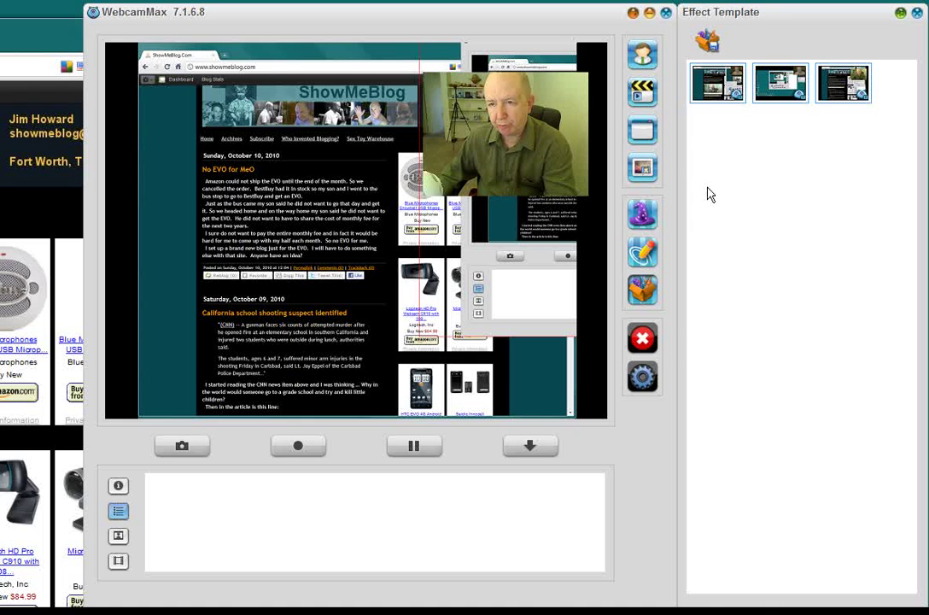
Review the webcam and picture-in-picture settings, then Clear All sources and effects
click(643, 56)
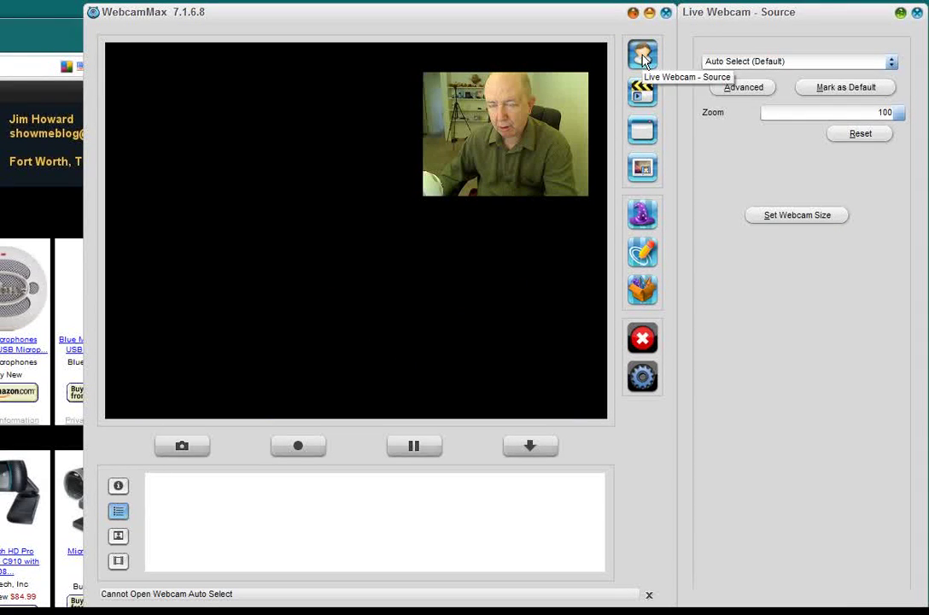
click(643, 56)
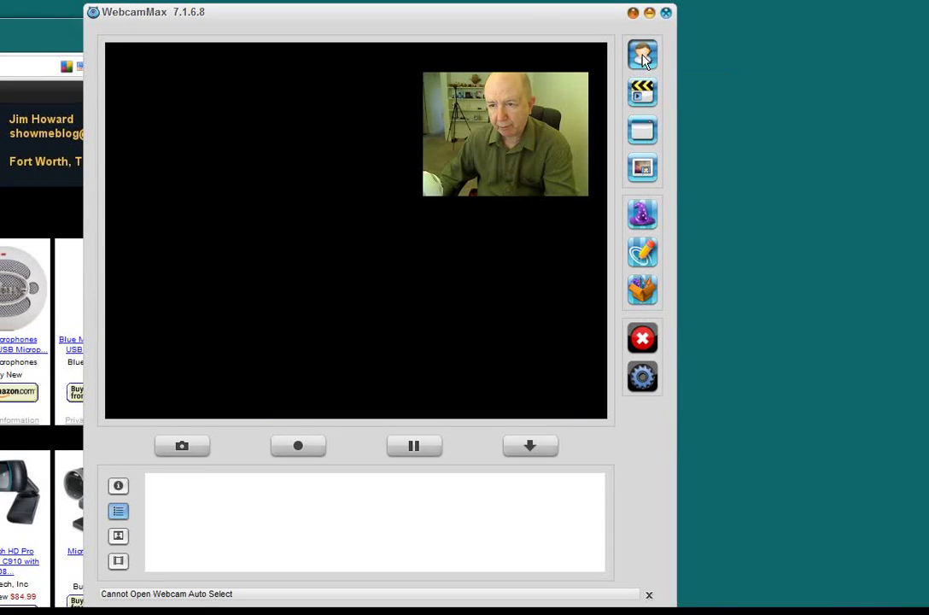
click(643, 55)
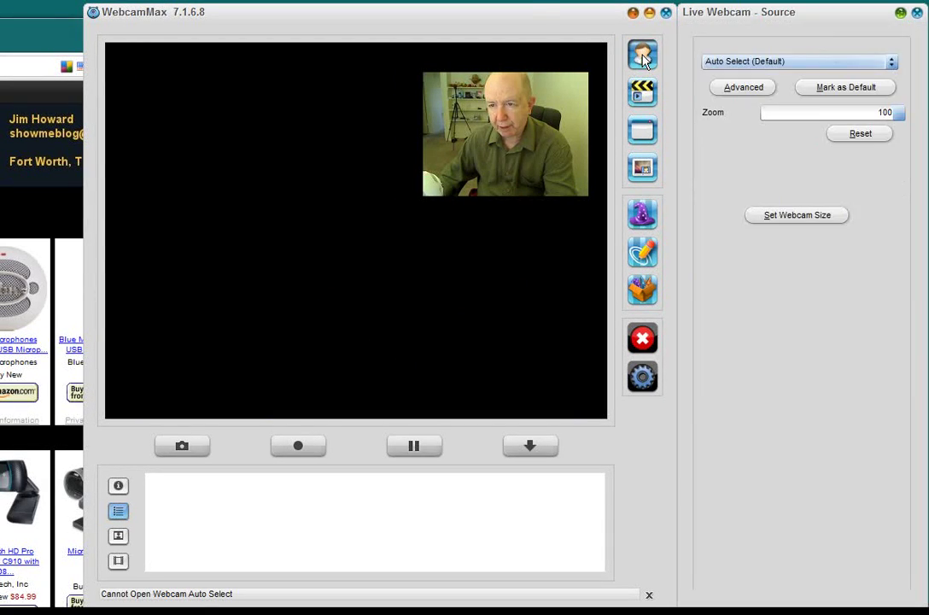
click(643, 168)
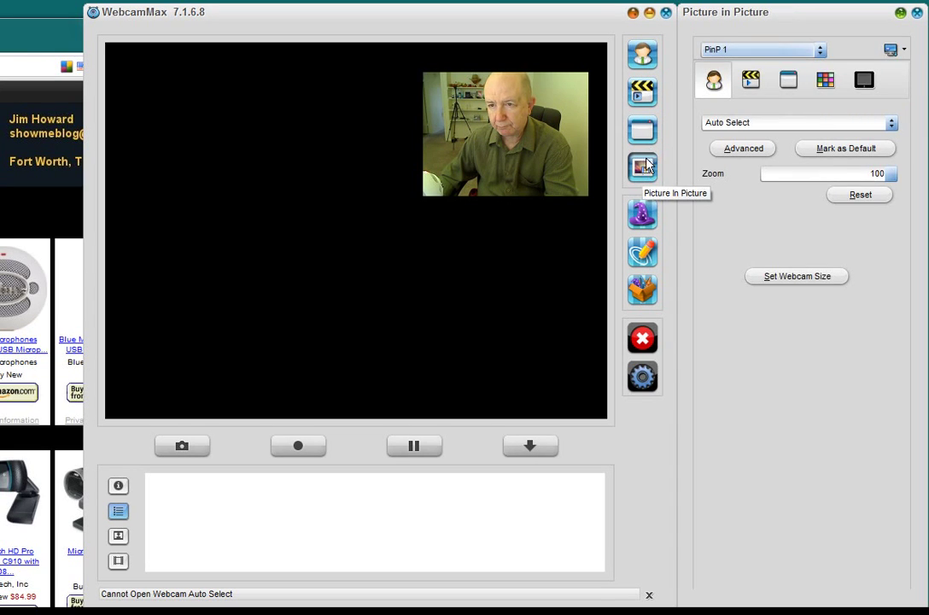
click(640, 67)
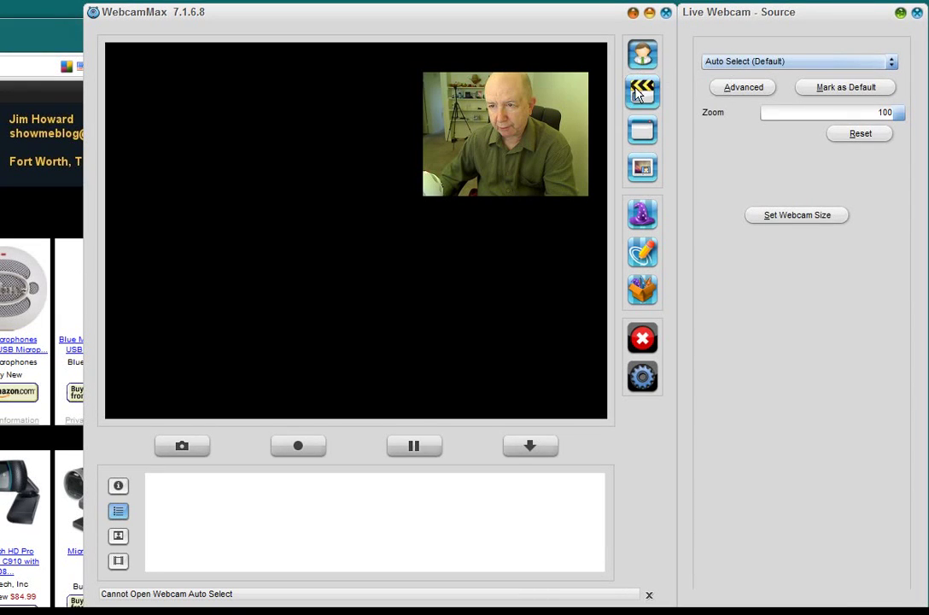
click(644, 339)
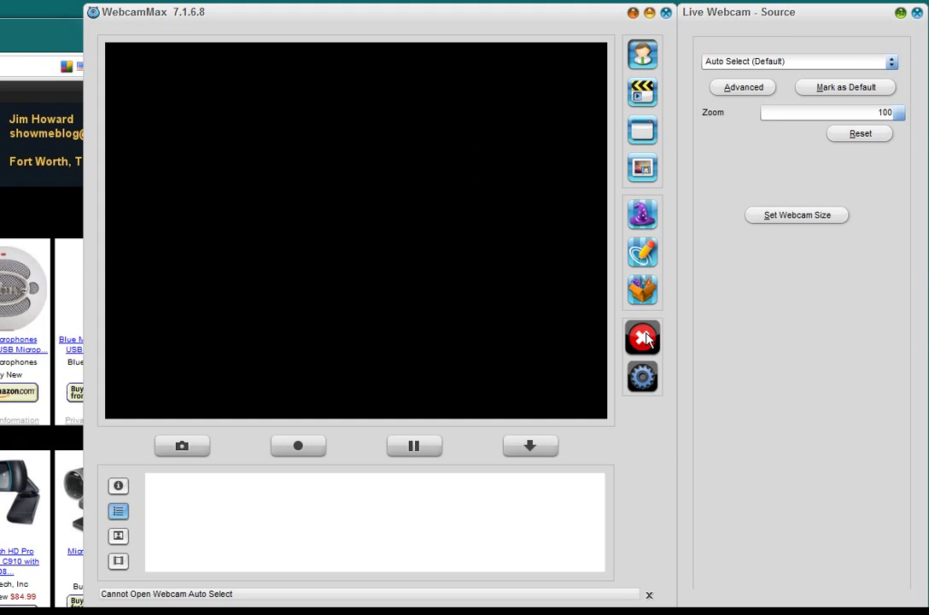
Reselect the live webcam source, Clear All again, and confirm PinP 1's source is cleared
click(639, 62)
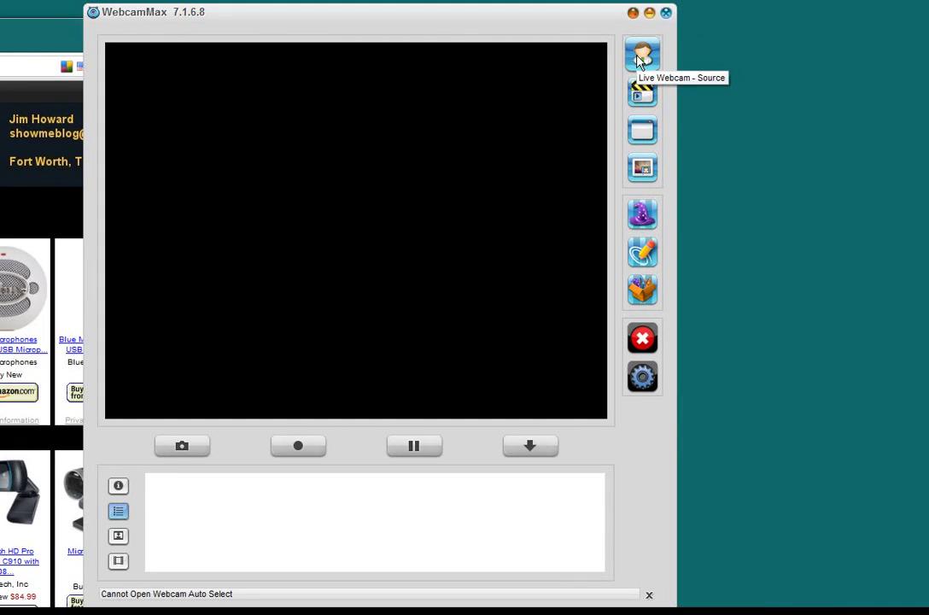
click(639, 60)
click(639, 60)
click(639, 60)
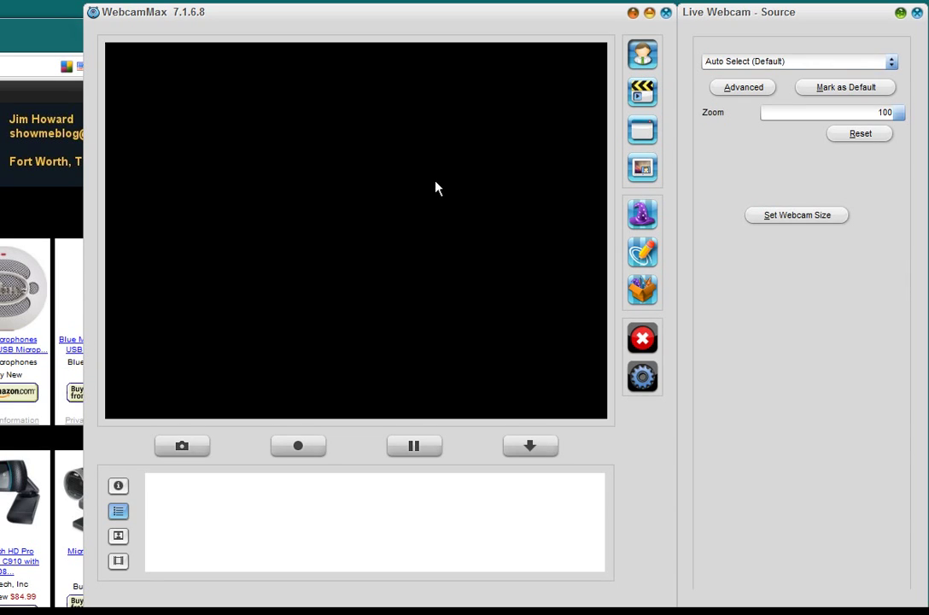
click(646, 56)
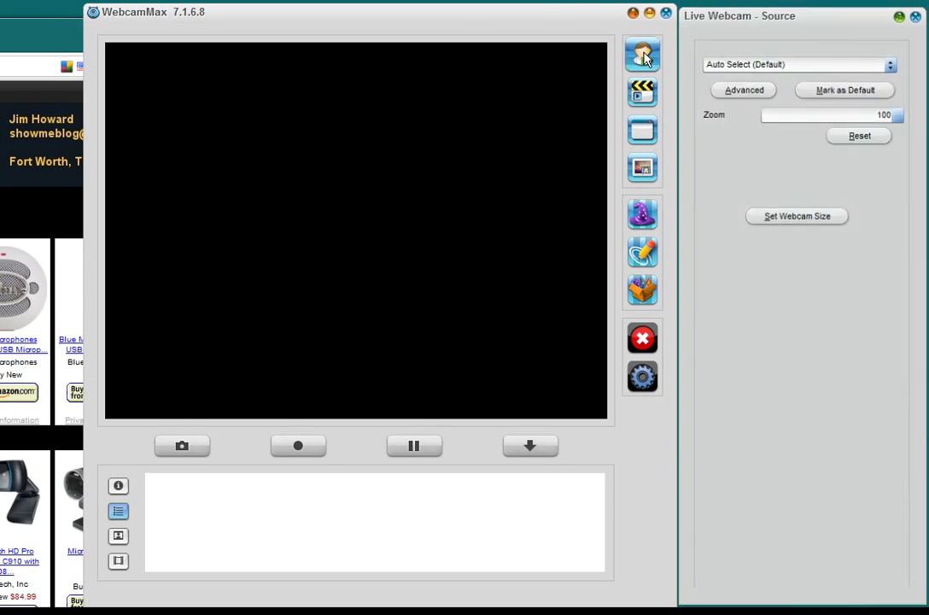
click(644, 339)
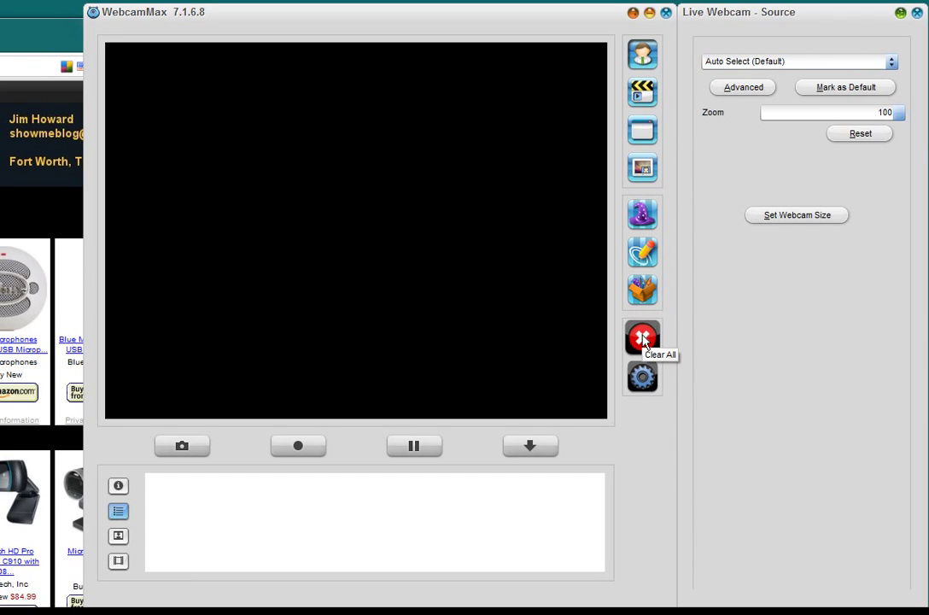
click(642, 167)
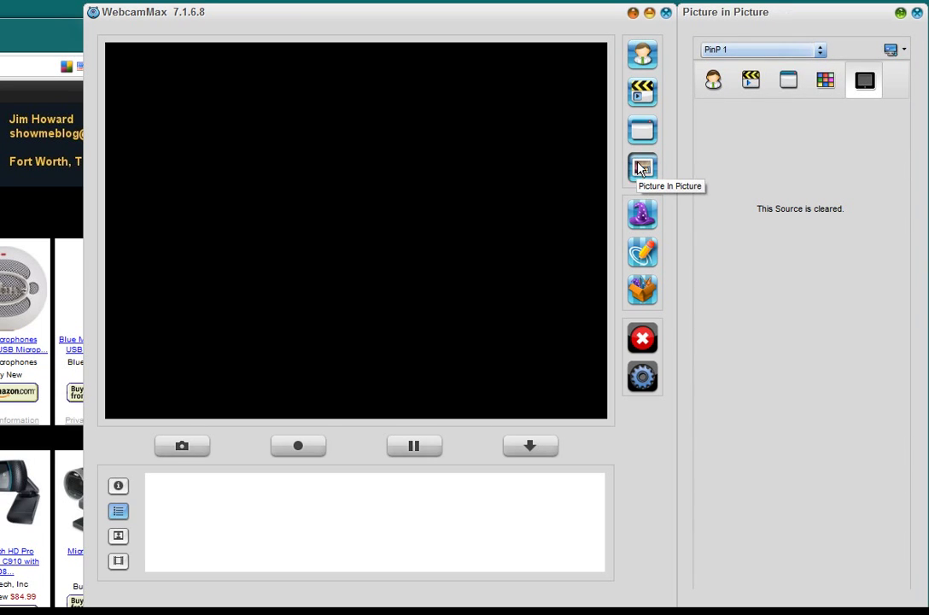
Switch the main source to Capture Screen, then back to Live Webcam
click(642, 130)
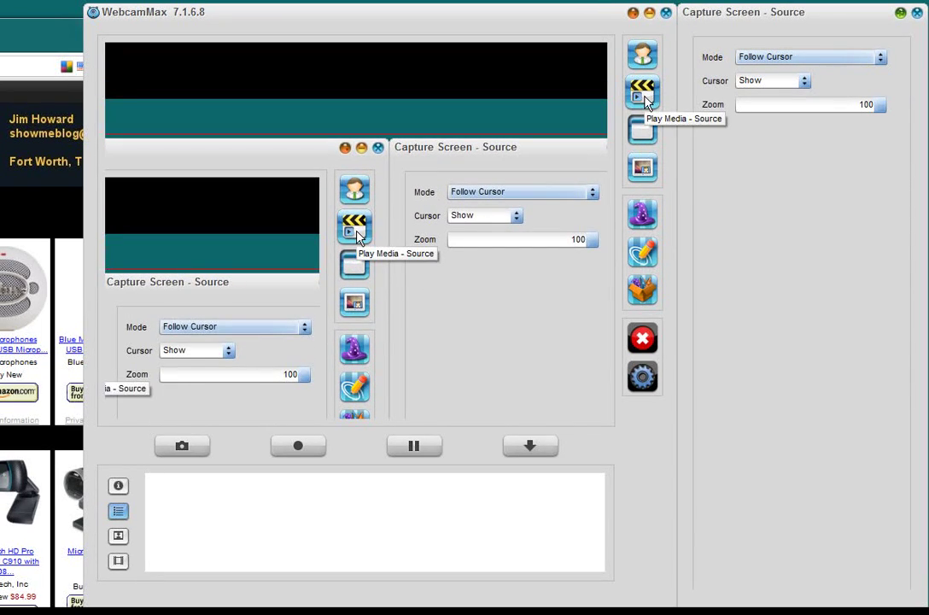
click(643, 62)
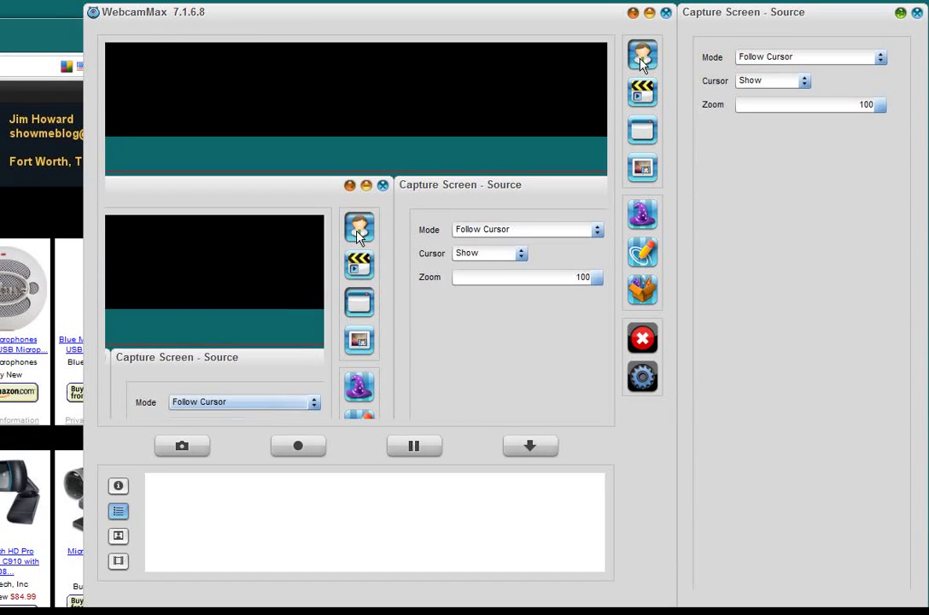